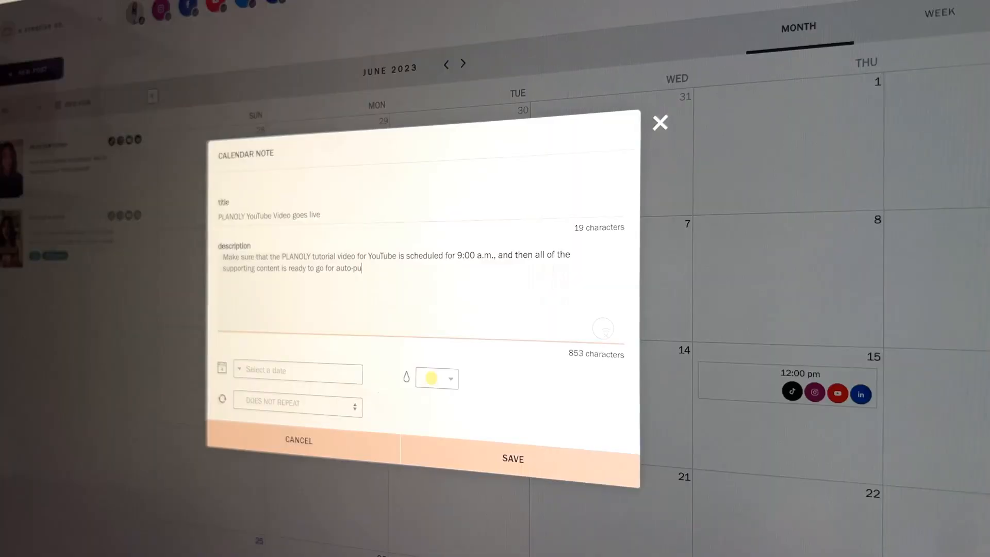
Step: Finish the calendar note's description about auto-publishing the supporting content and open the note's date selection
text(g!)
click(278, 375)
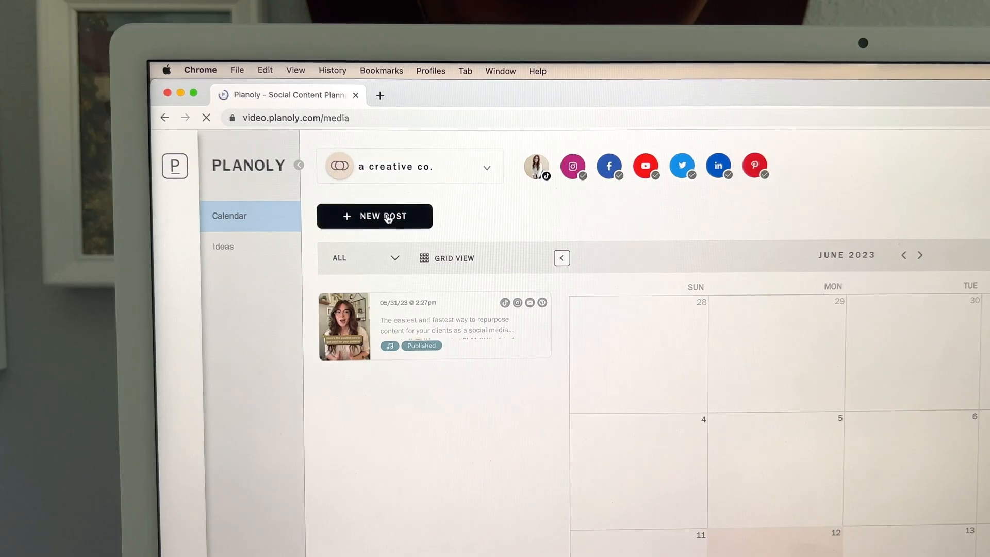
Step: Start a new post and select TikTok and Instagram as its channels
click(388, 219)
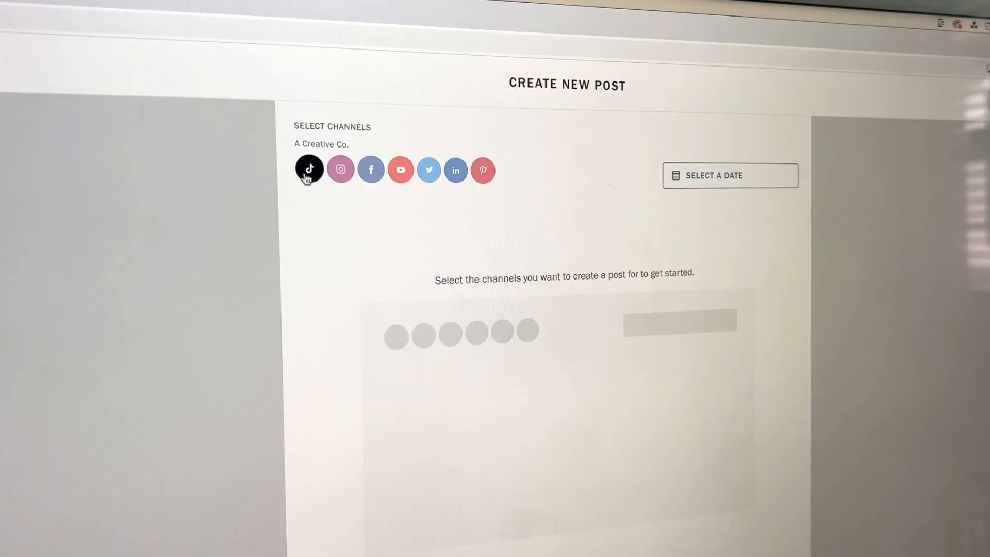
click(311, 170)
click(339, 175)
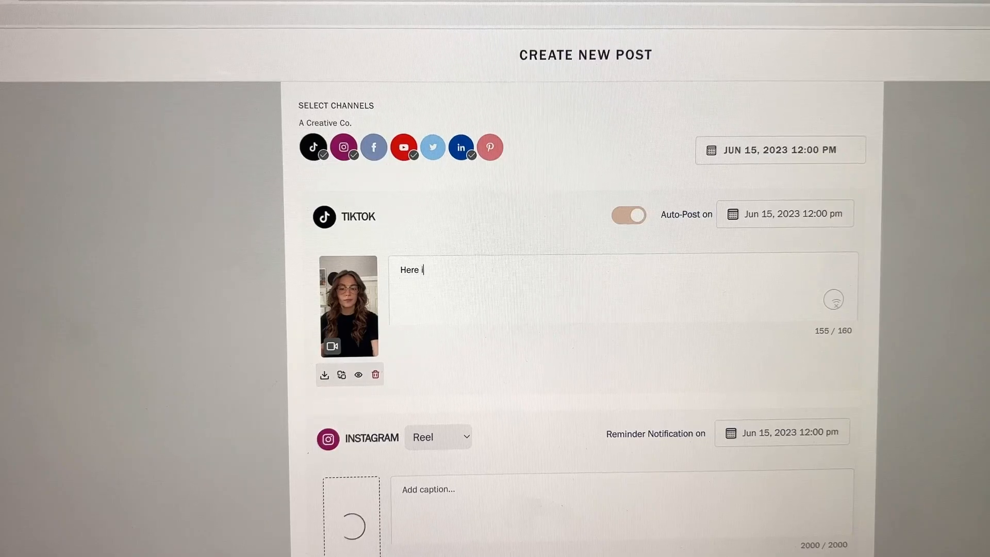
Step: Begin the TikTok caption with "Here is the" and open the Instagram post type choices
text(s the)
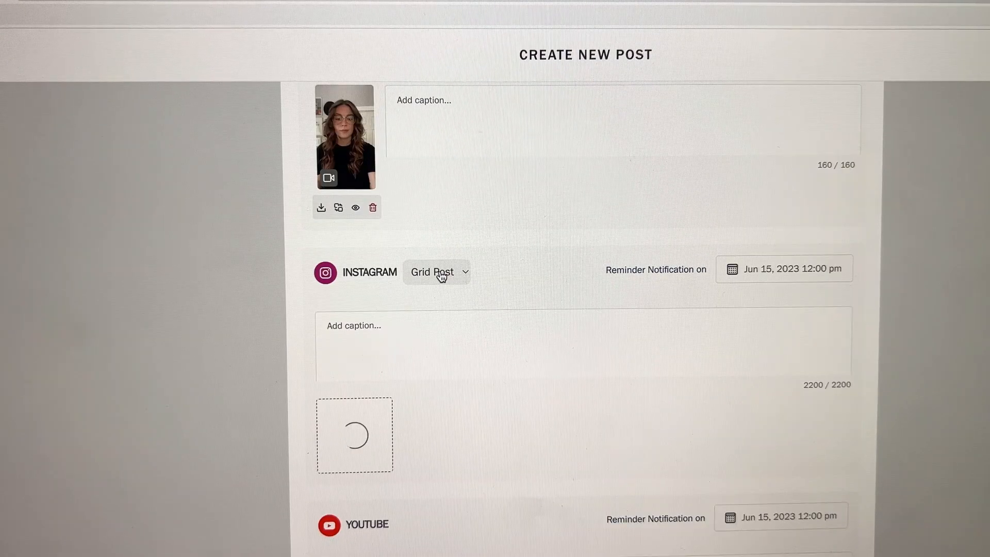
click(442, 274)
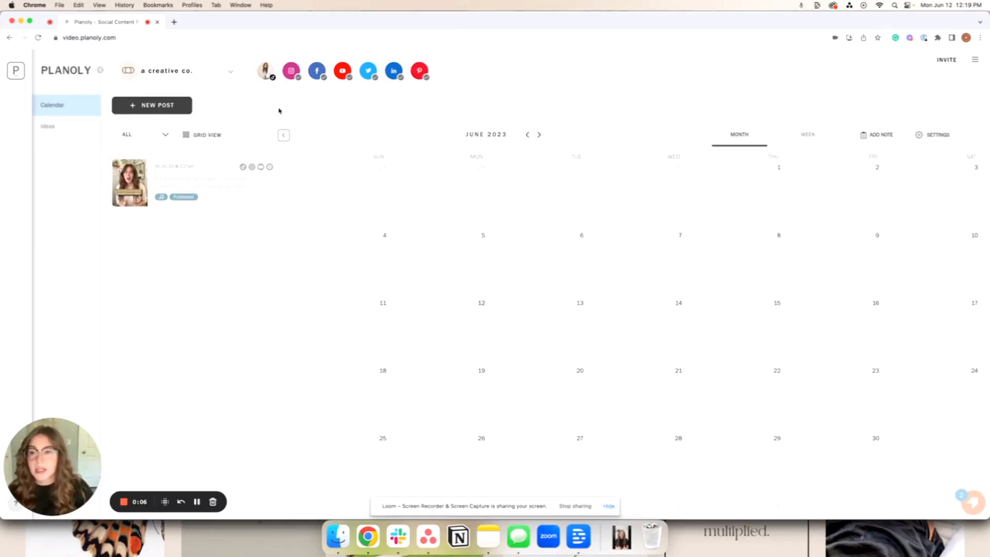
Step: View the list of available workspaces and planners, then close it
click(201, 75)
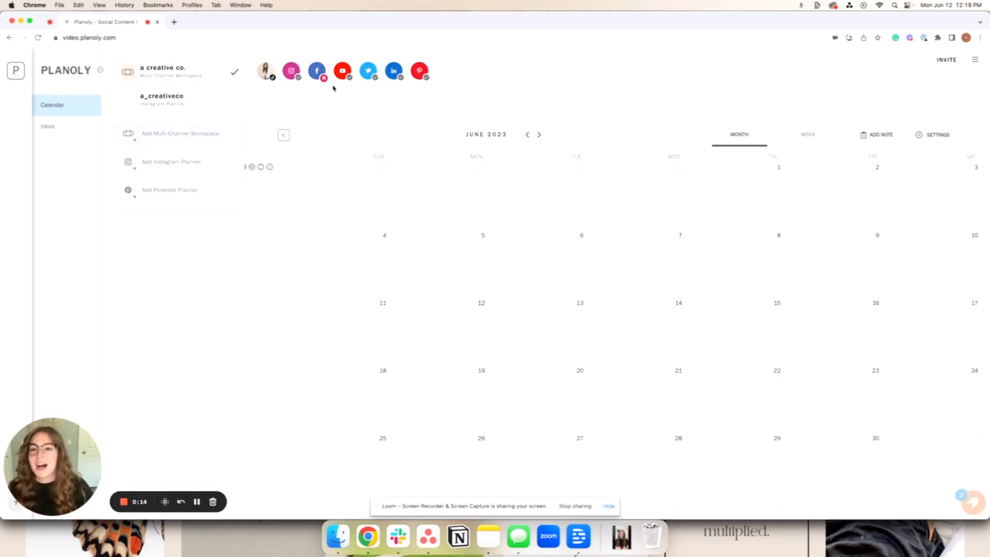
click(342, 101)
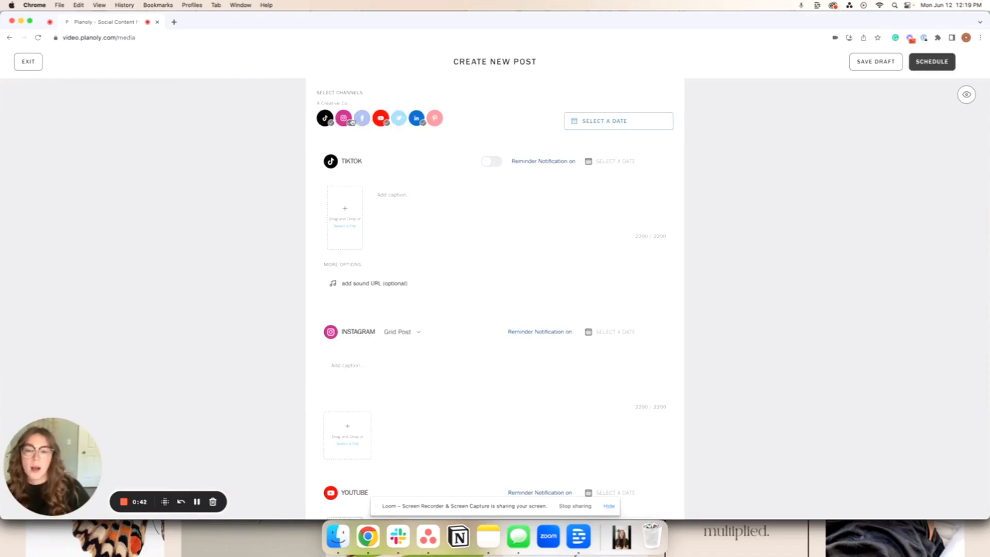
click(356, 121)
click(398, 119)
click(435, 118)
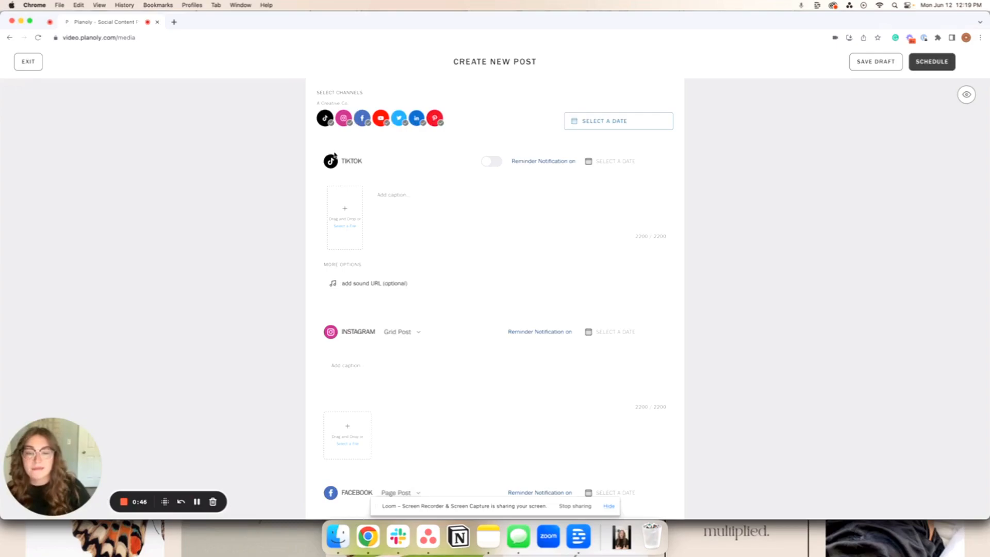
click(362, 118)
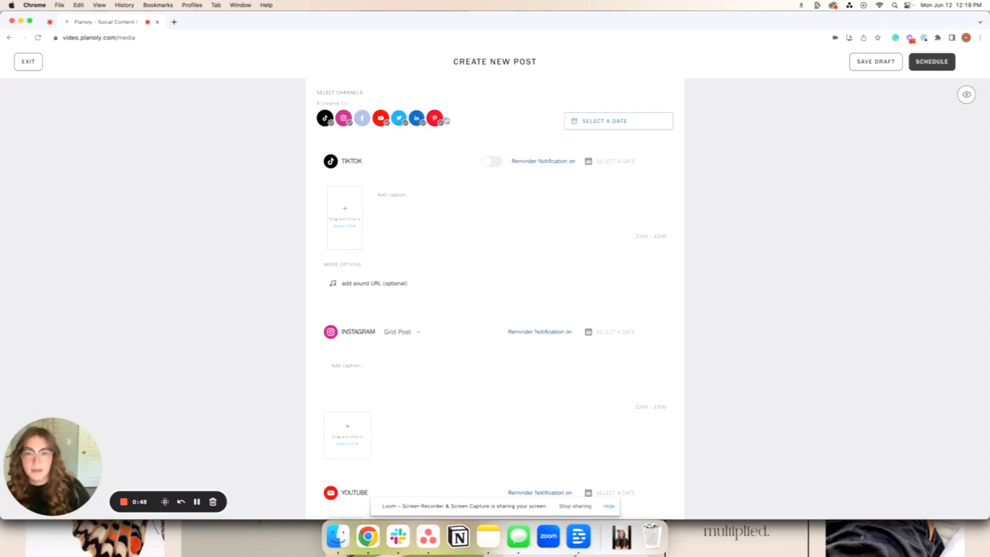
click(434, 119)
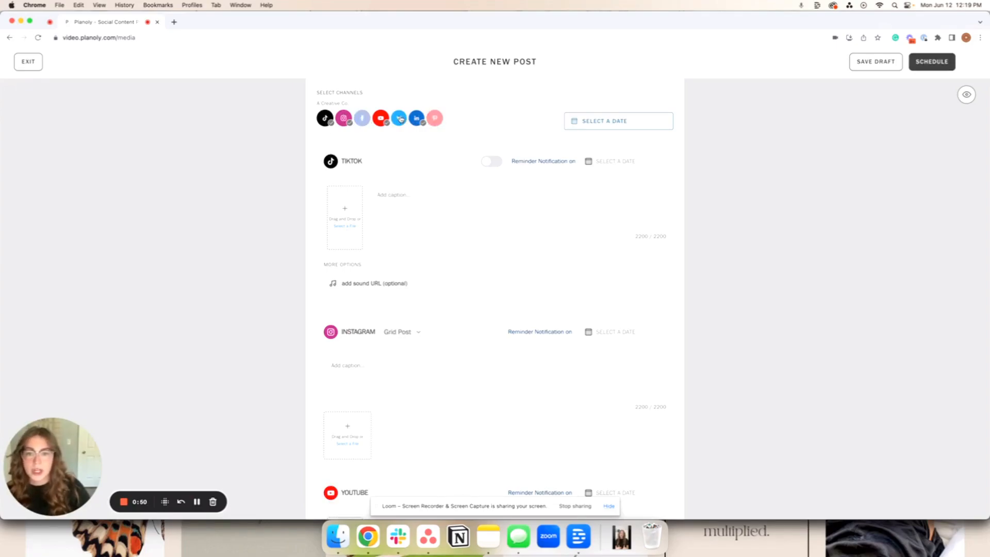
click(400, 119)
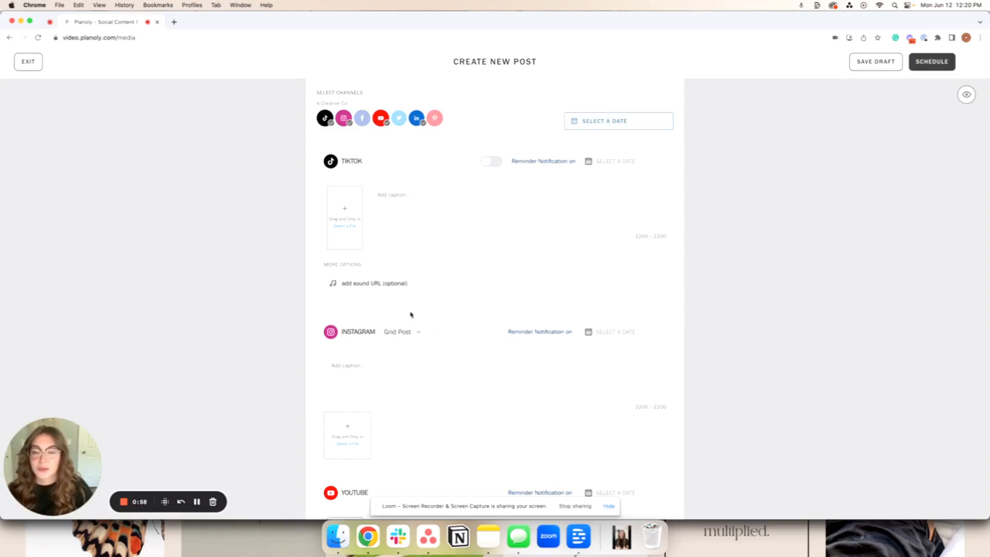
Step: Upload the video IMG_1456.MOV from the computer's Downloads folder to the TikTok post
click(348, 211)
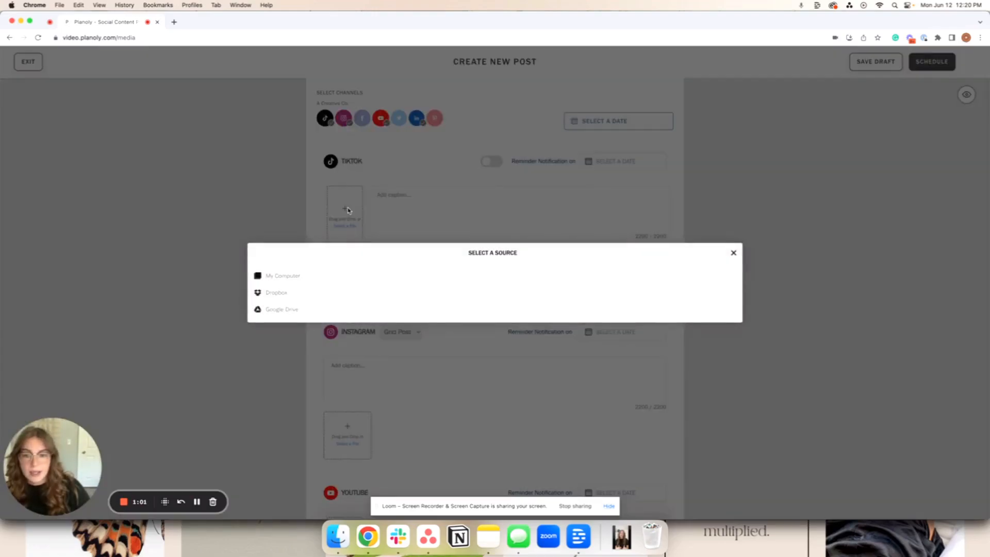
click(304, 282)
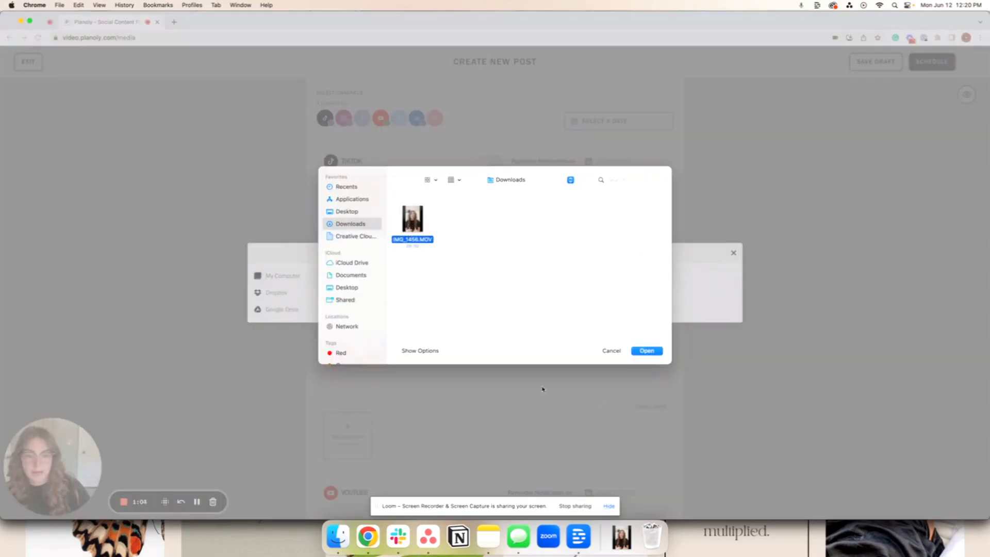
click(648, 351)
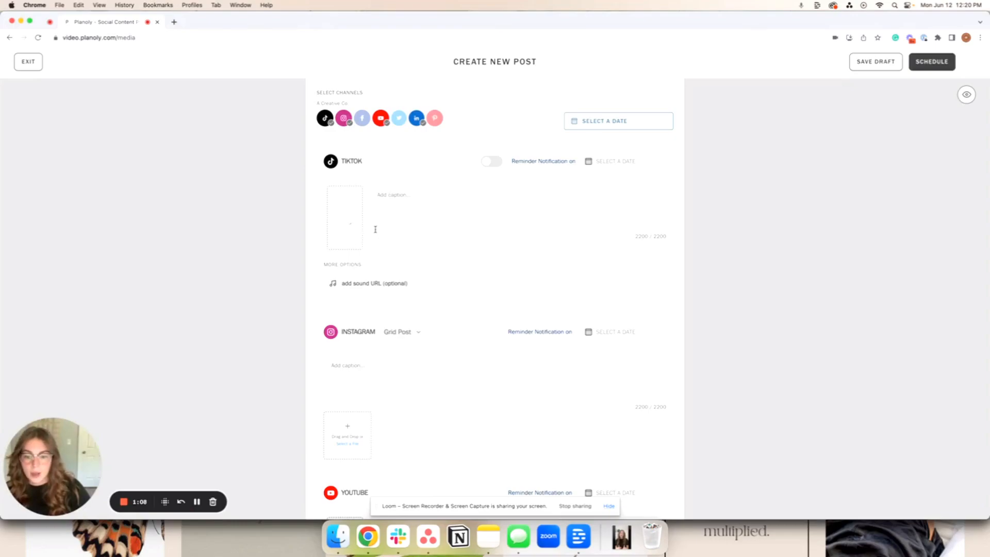
Step: Add the same downloaded video to the Instagram, YouTube and LinkedIn posts
scroll(376, 228, down, 5)
click(622, 536)
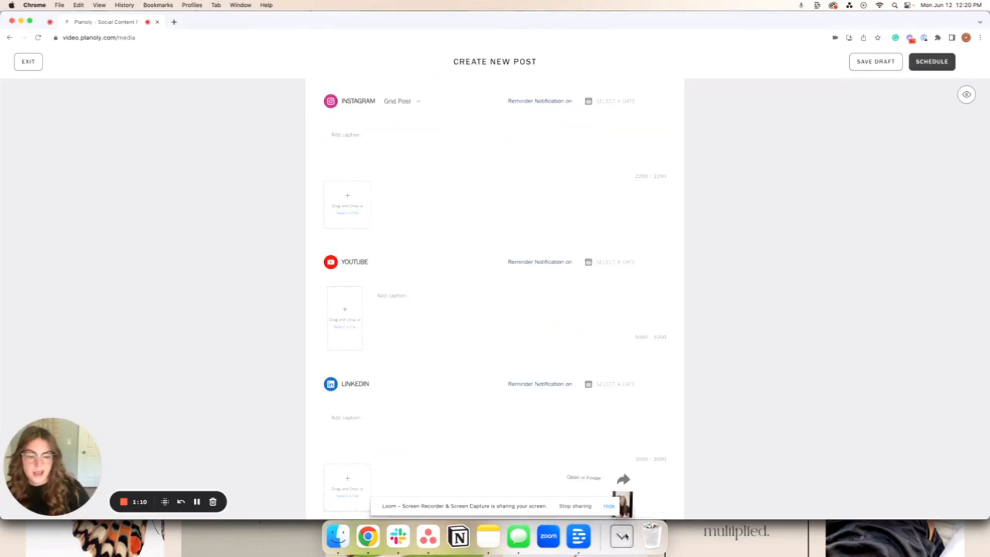
drag(623, 472, 361, 203)
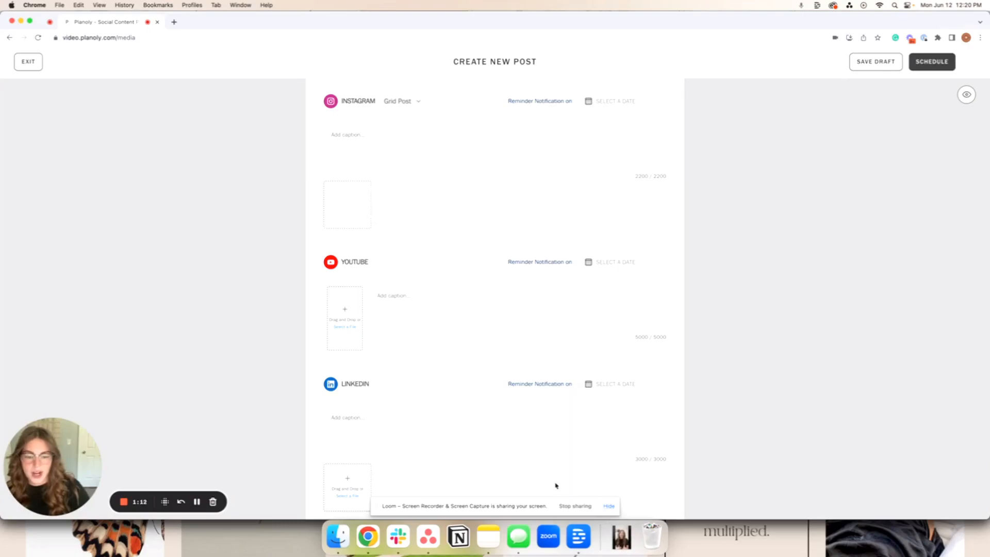
drag(622, 537, 355, 320)
click(621, 536)
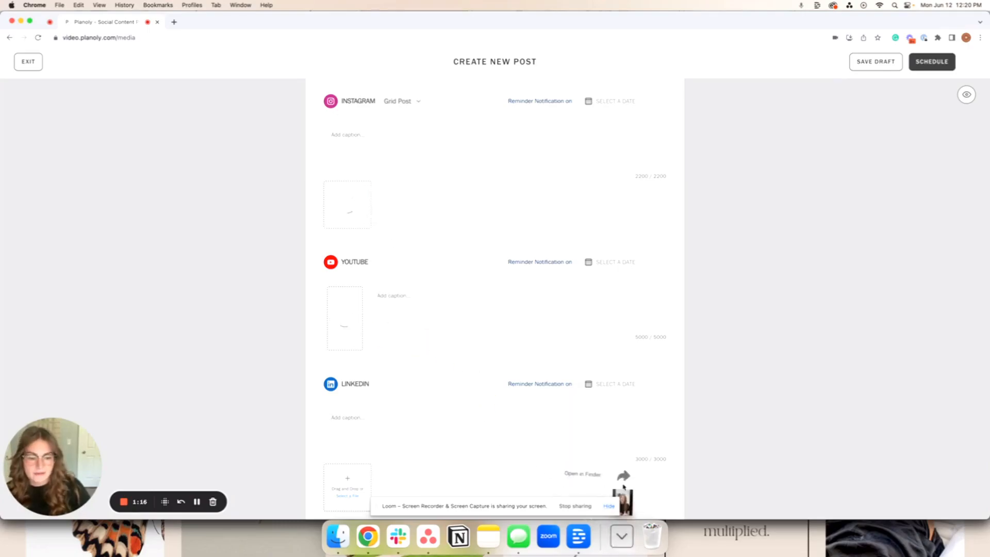
drag(621, 469, 346, 471)
Step: Set the shared posting date for all channels to Jun 15, 2023 at 12:00 PM
scroll(475, 401, up, 5)
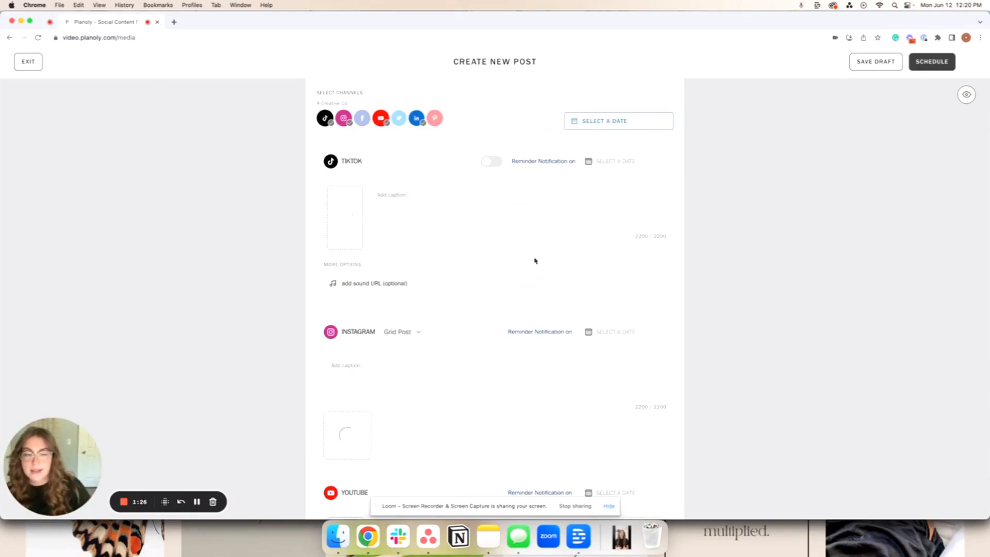
click(583, 128)
click(632, 184)
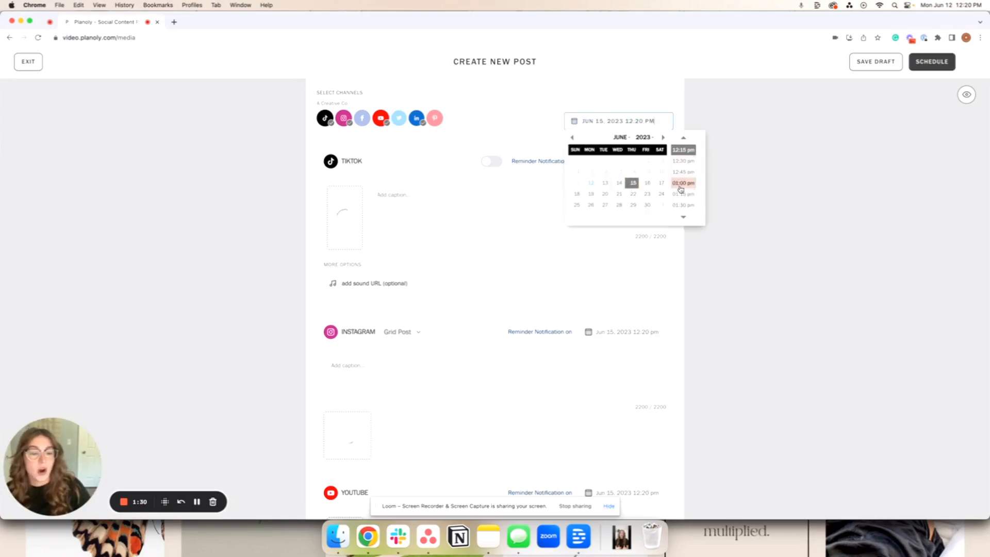
click(683, 138)
click(683, 150)
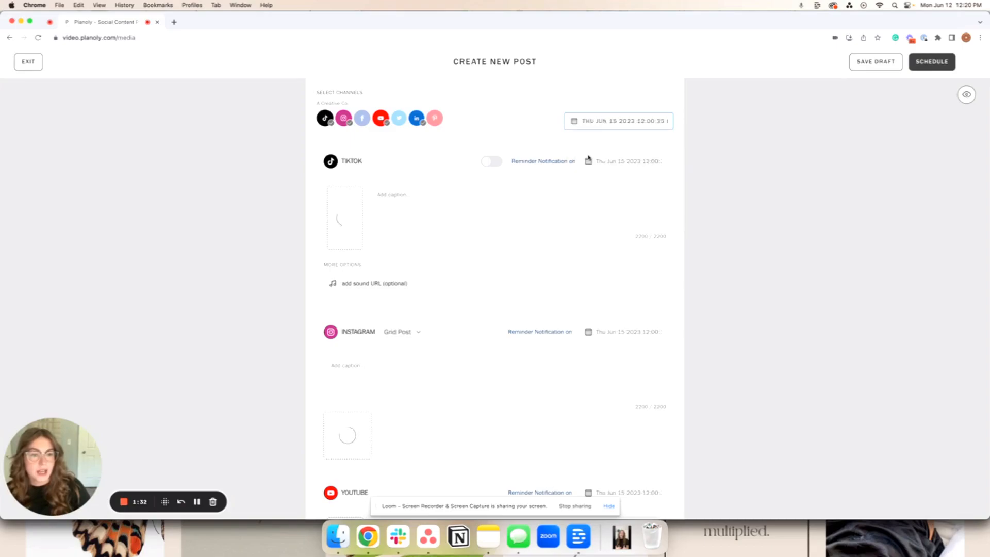
click(500, 214)
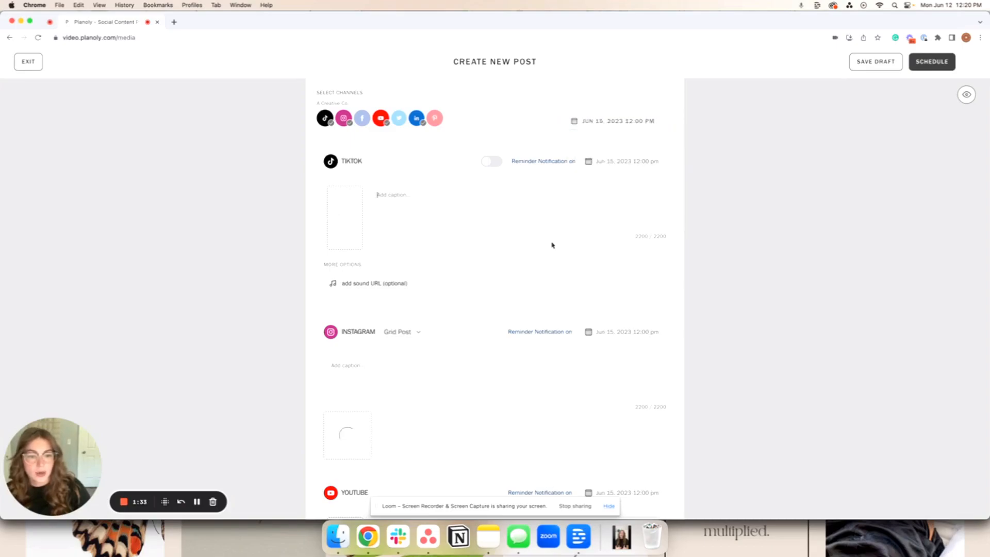
Step: Give the Instagram post its own custom time of 10:00 am on Jun 15, 2023
click(639, 333)
click(697, 349)
click(697, 349)
click(696, 349)
click(697, 349)
click(697, 349)
click(697, 350)
click(696, 349)
click(697, 349)
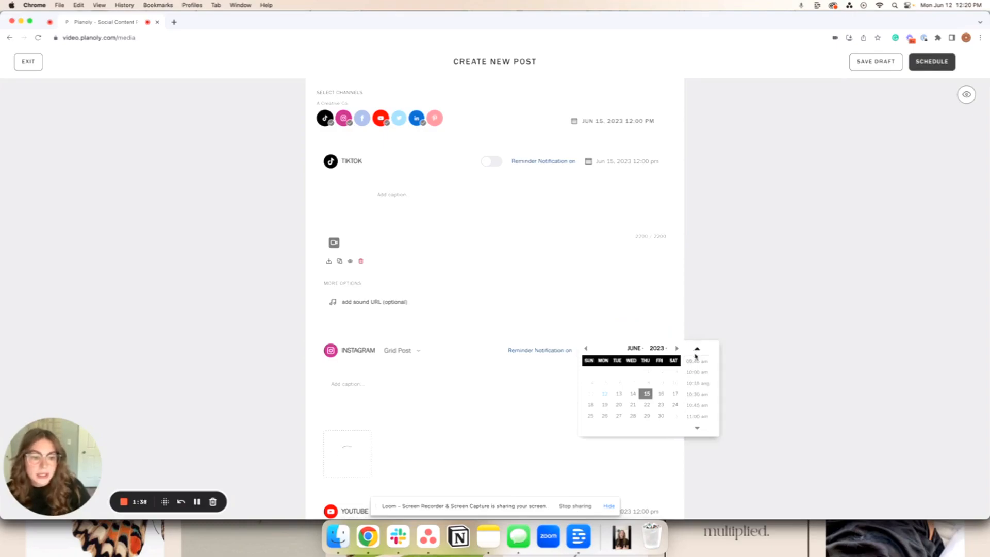
click(697, 372)
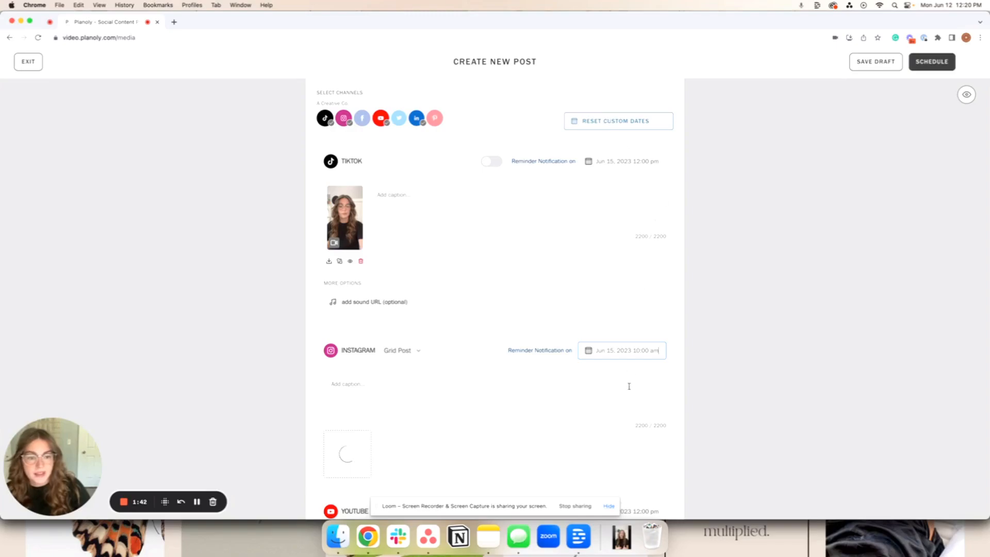
Step: Reset the custom dates by setting the shared posting date for all channels to Jun 12, 2023 at 12:00 PM
click(641, 121)
click(686, 142)
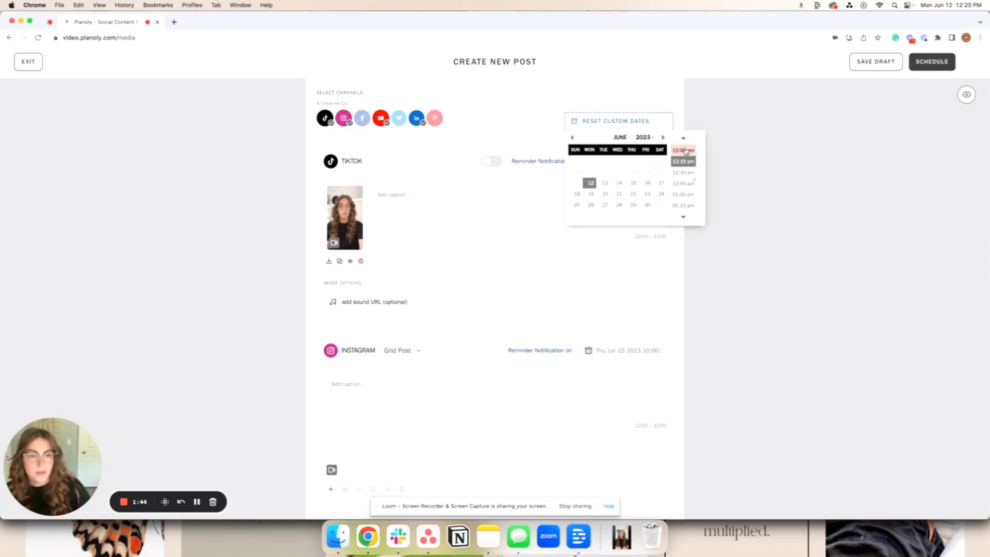
click(684, 150)
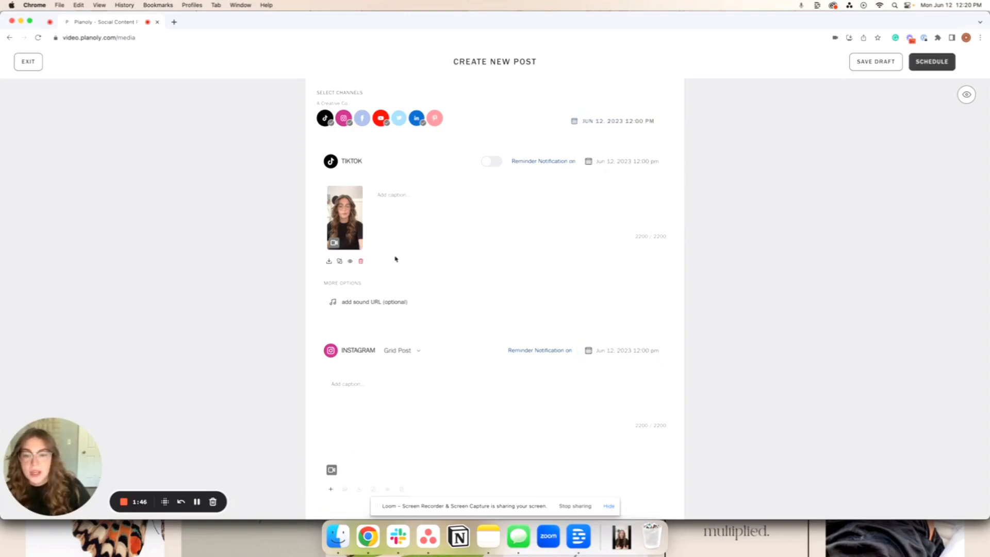
scroll(463, 257, down, 5)
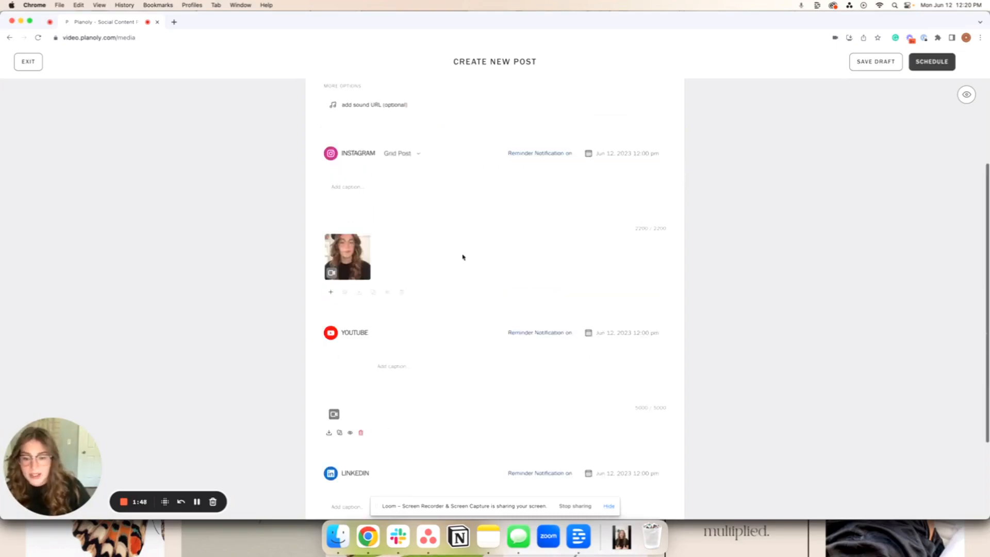
scroll(358, 389, down, 3)
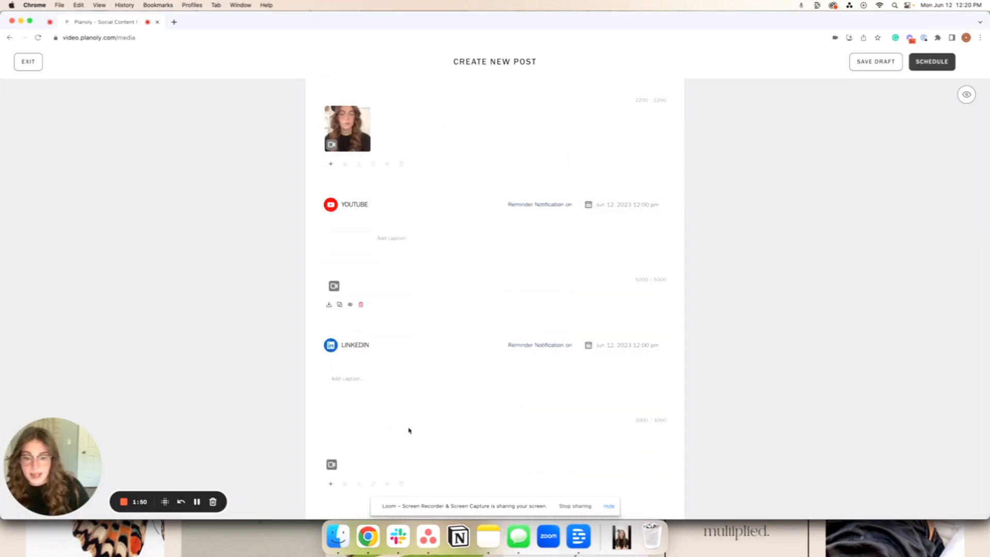
scroll(425, 408, up, 10)
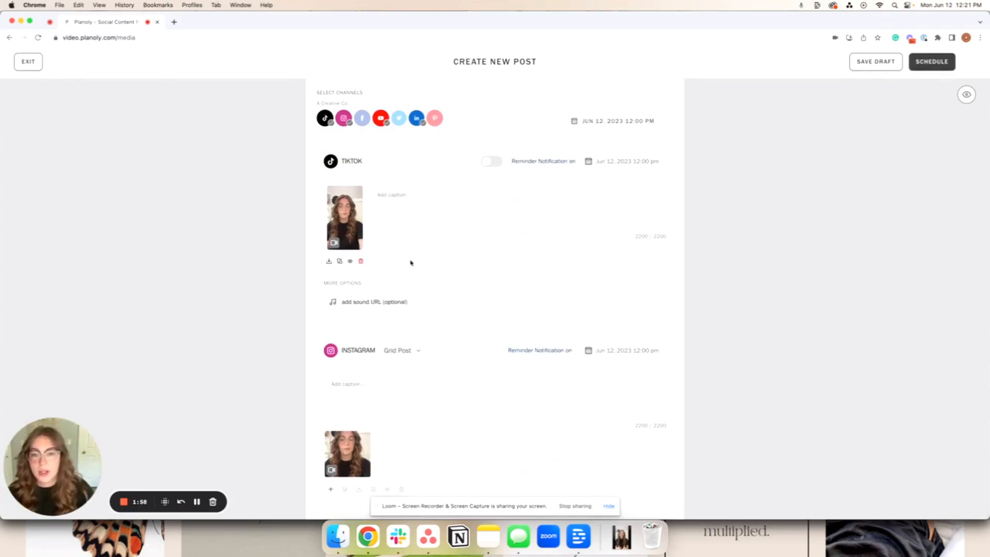
scroll(424, 301, down, 8)
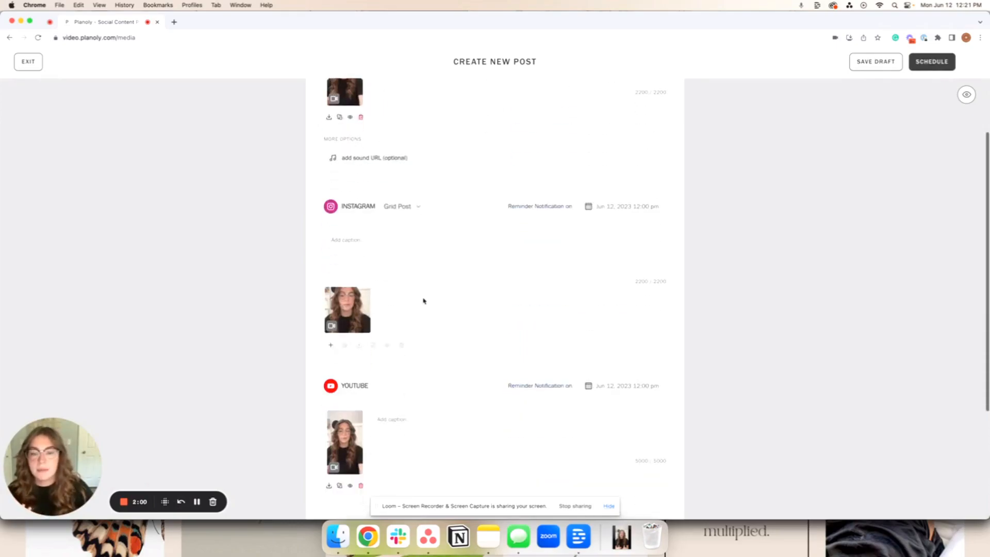
scroll(425, 300, up, 8)
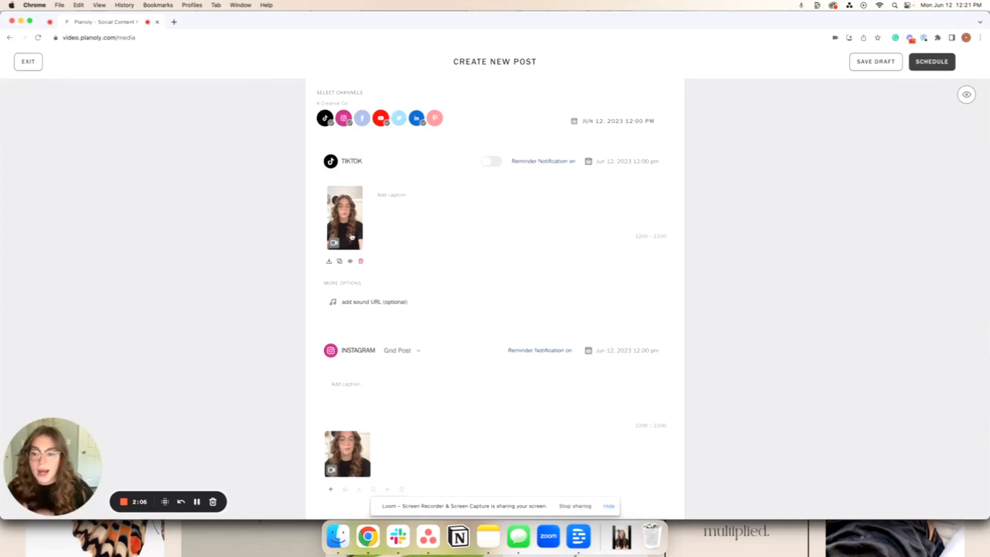
Step: Try auto-posting for the TikTok post and switch it back to a reminder notification
click(496, 162)
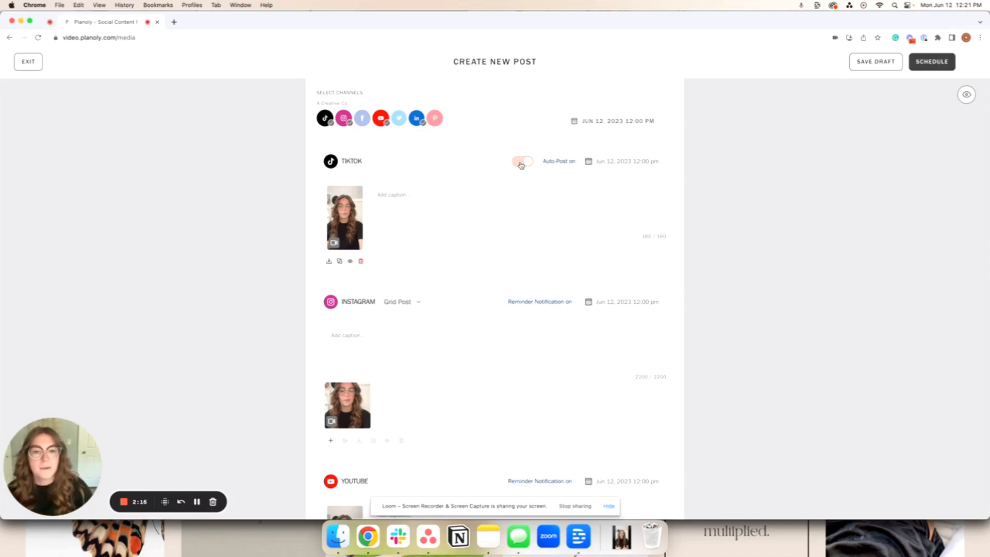
click(522, 162)
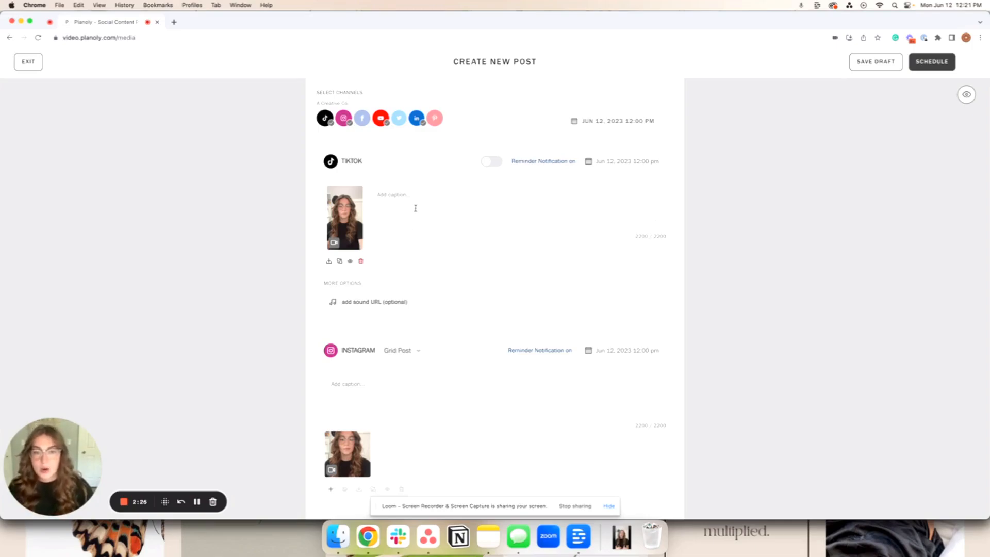
scroll(644, 423, down, 6)
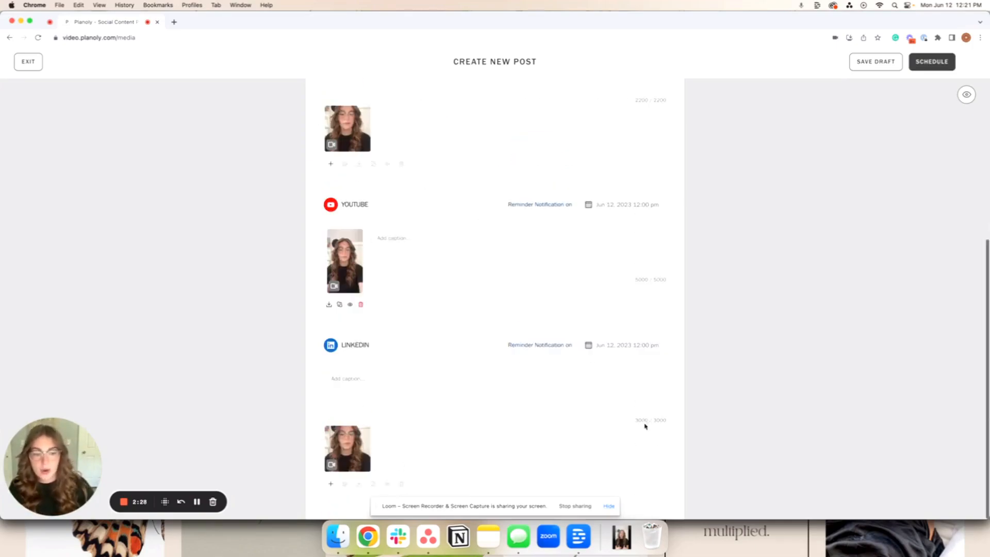
scroll(643, 418, up, 6)
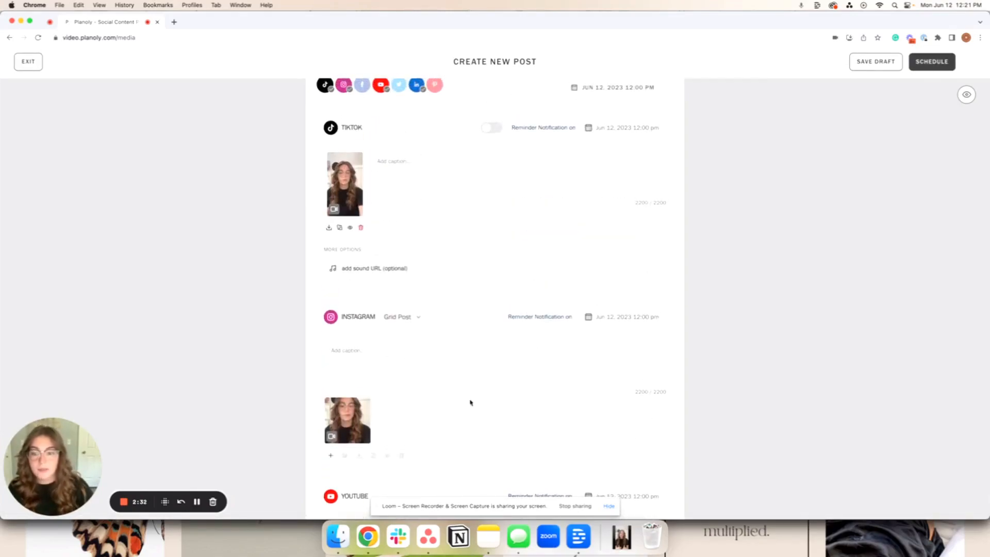
scroll(403, 244, down, 1)
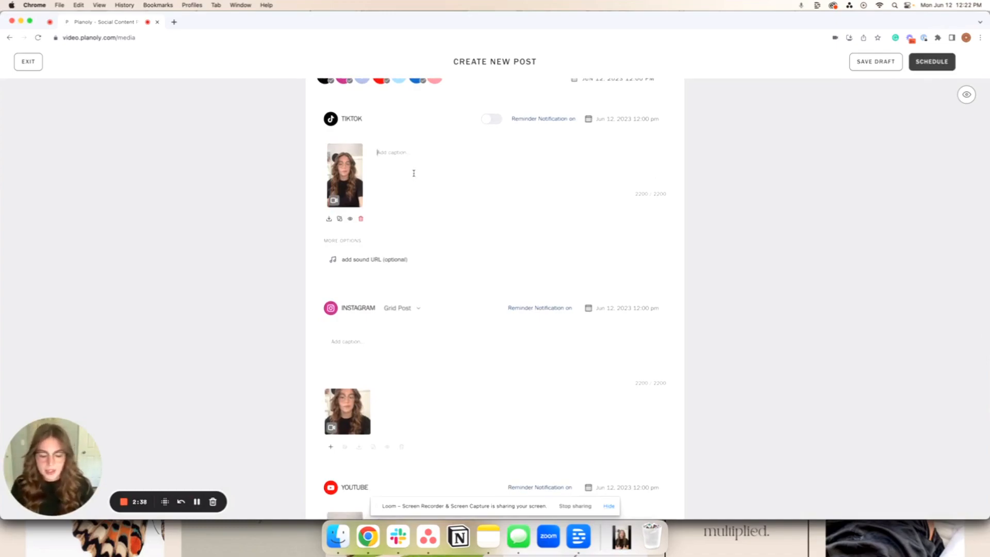
Step: Start the TikTok caption with "How to repurpose your short form video content! This is the most efficient way to"
text(How to repurpose your s)
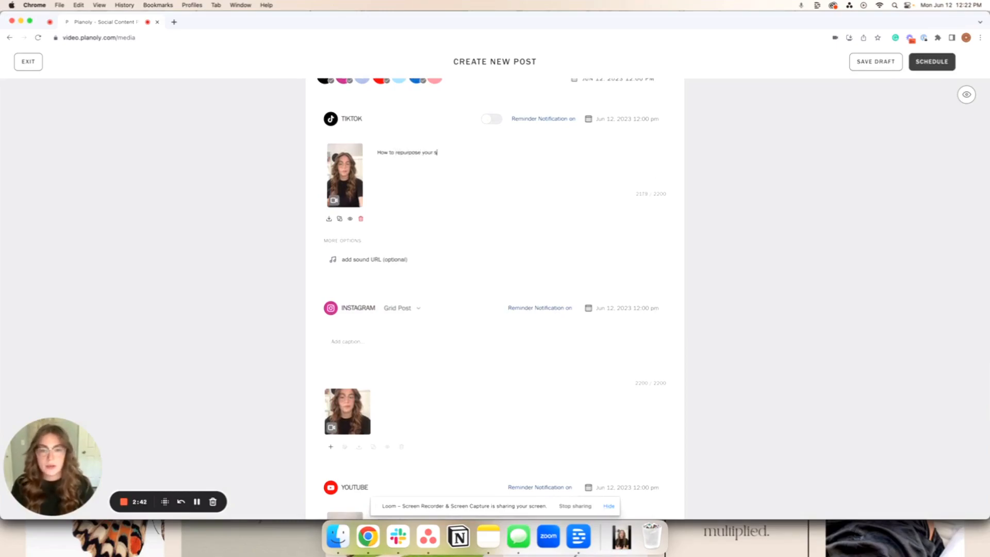
text(hort form video content! This is the)
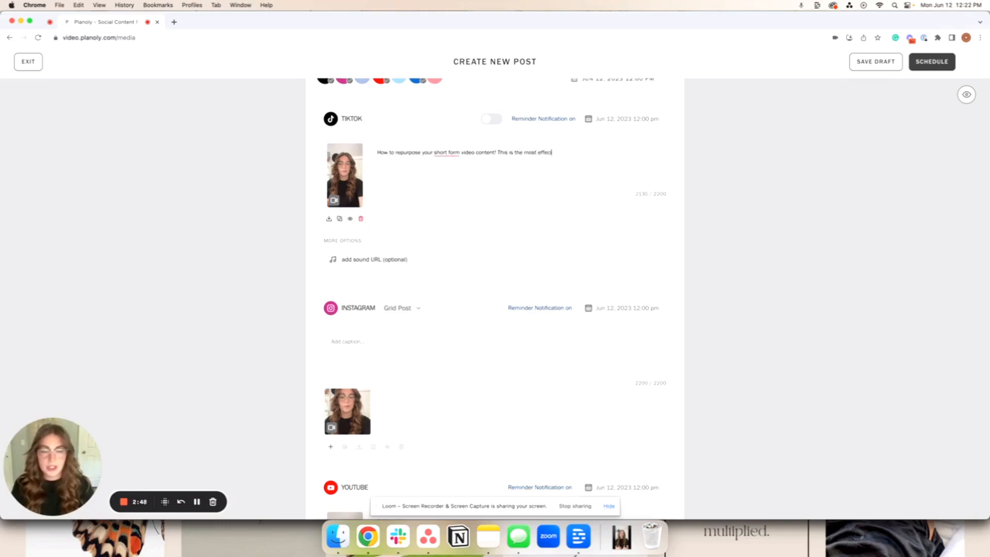
text( most efficient way to)
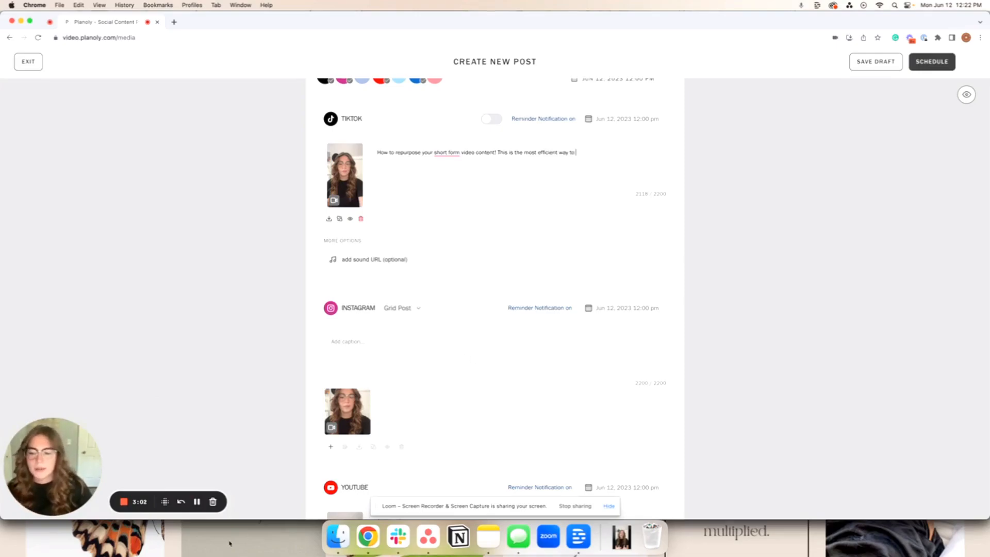
click(196, 502)
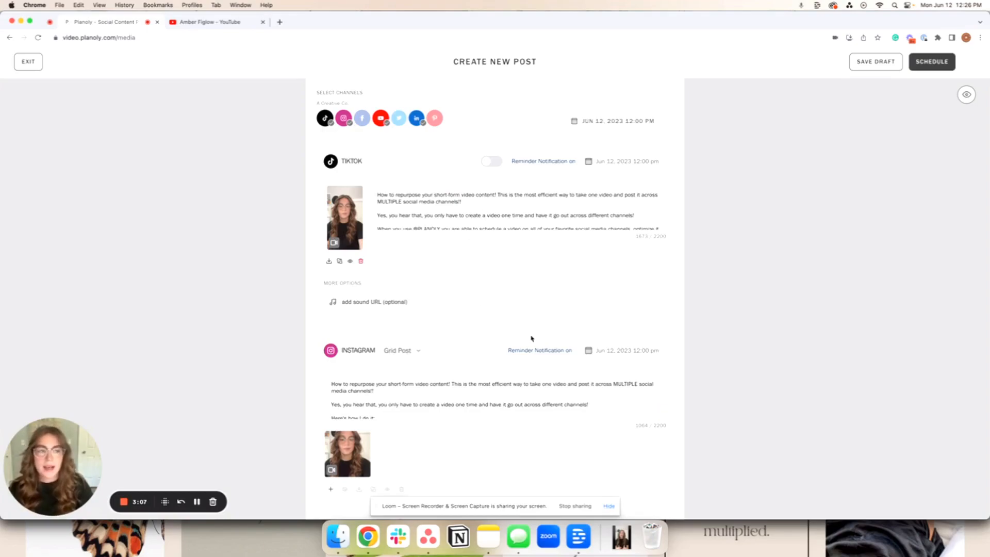
scroll(521, 376, down, 1)
scroll(520, 377, up, 1)
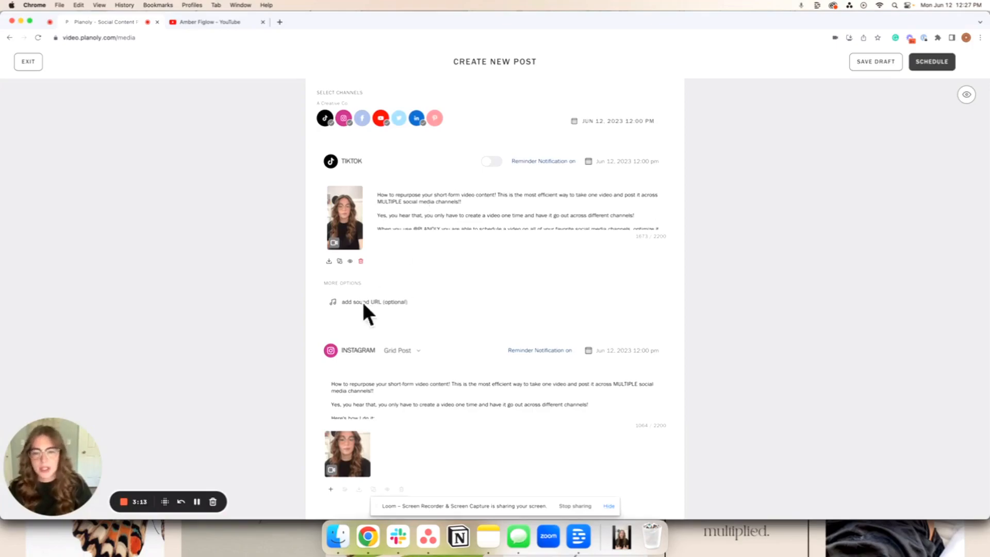
click(492, 162)
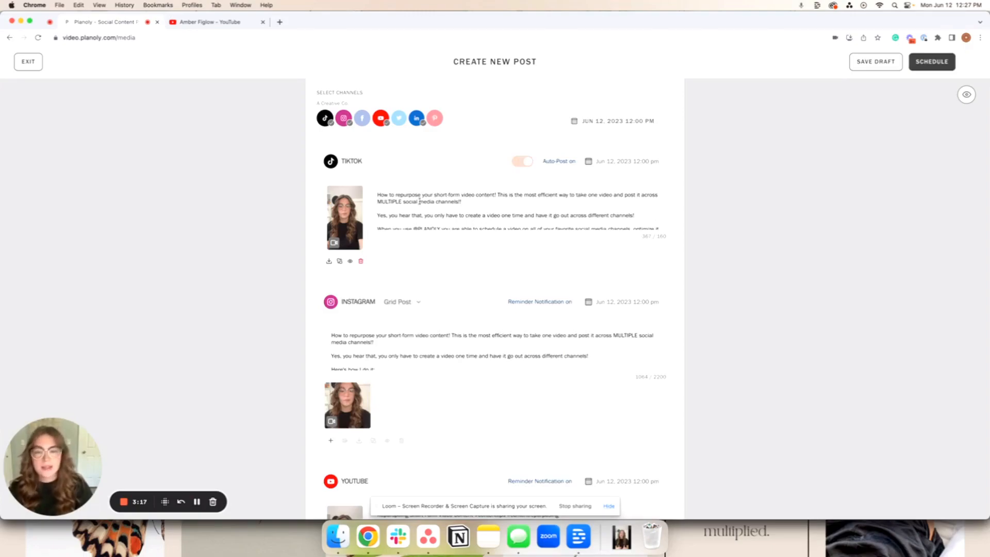
scroll(435, 189, down, 3)
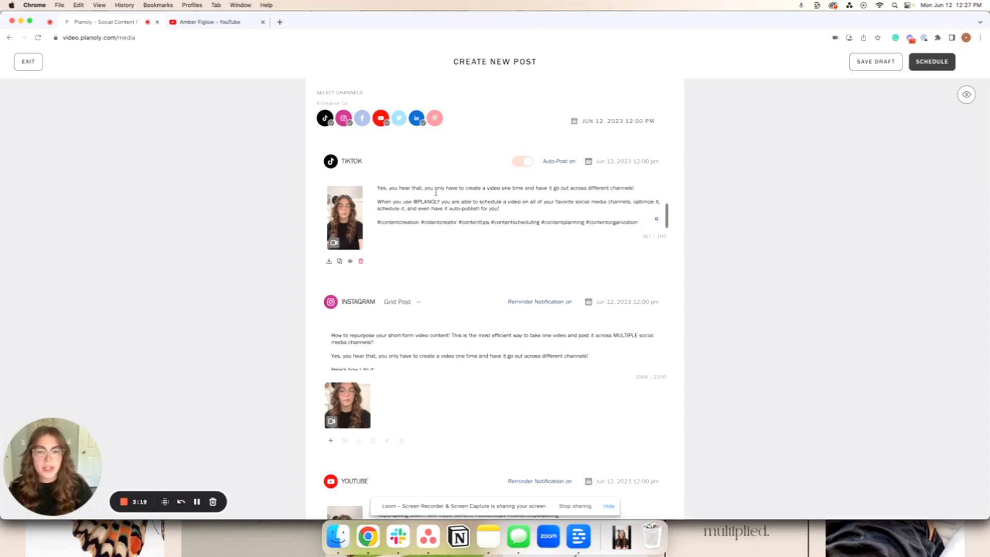
triple_click(427, 201)
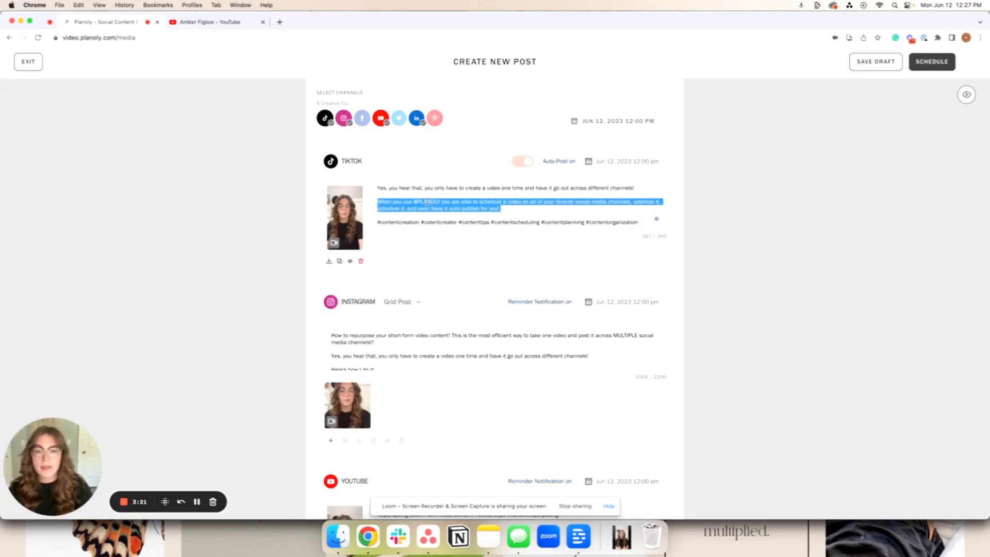
click(413, 215)
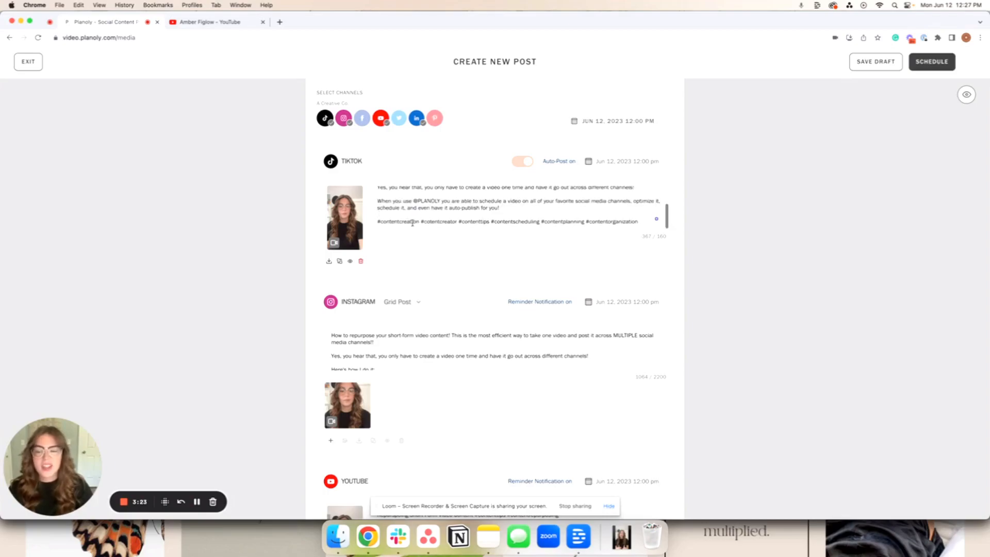
scroll(454, 297, down, 3)
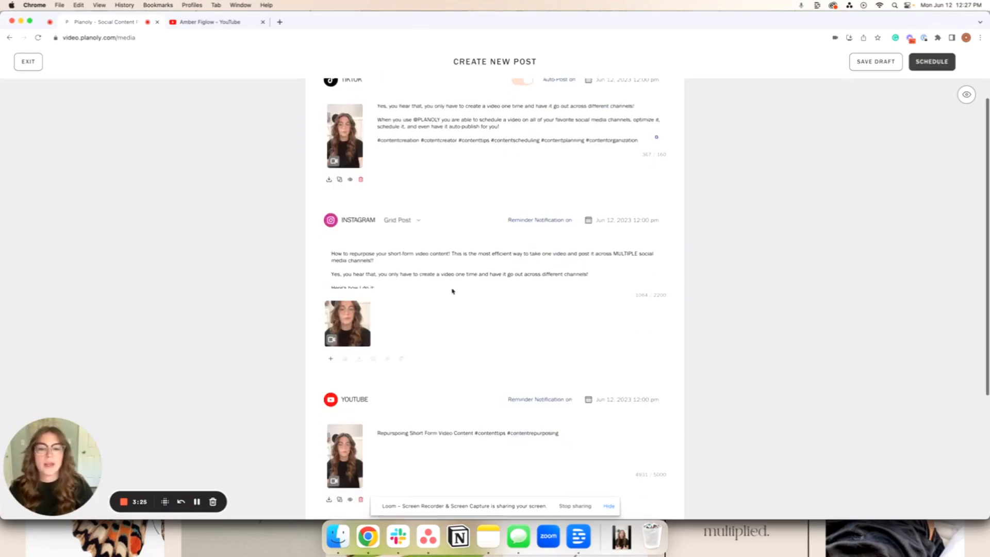
Step: Review the Instagram caption, from its numbered how-to list to the closing hashtags
scroll(459, 259, down, 4)
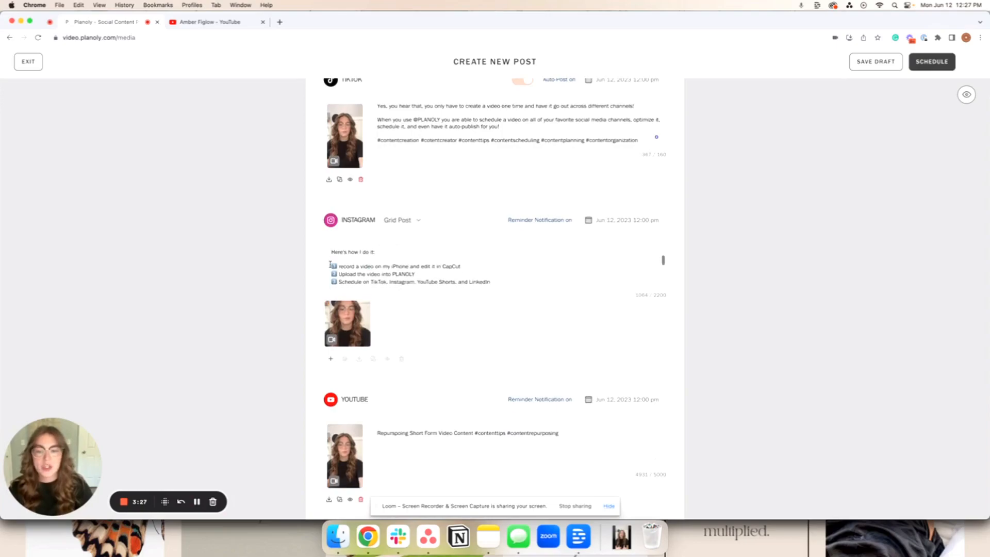
drag(330, 265, 340, 282)
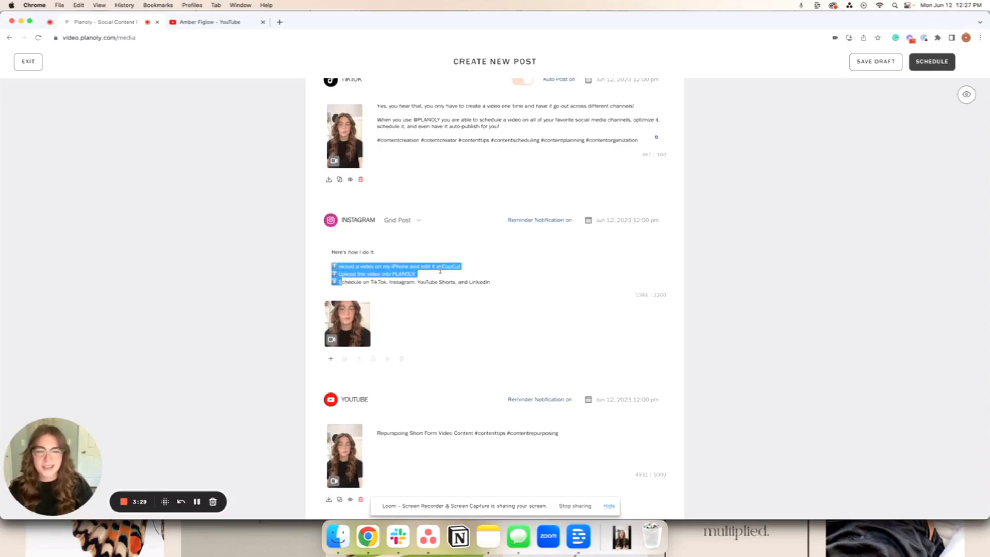
scroll(440, 270, down, 2)
scroll(438, 269, down, 5)
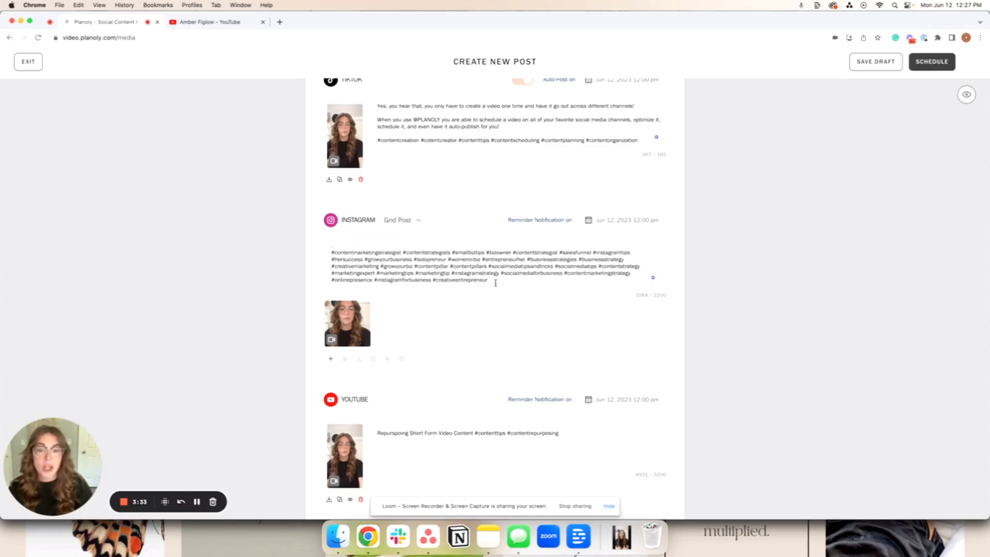
scroll(495, 283, up, 10)
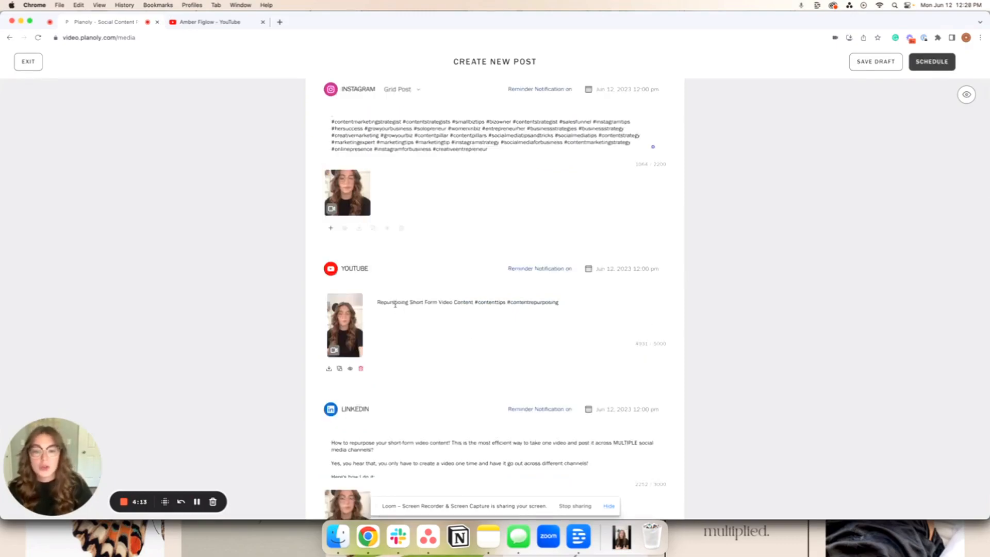
Step: Correct the misspelled first word of the YouTube caption to "Repurposing" and check the caption's character allowance
double_click(391, 303)
right_click(395, 303)
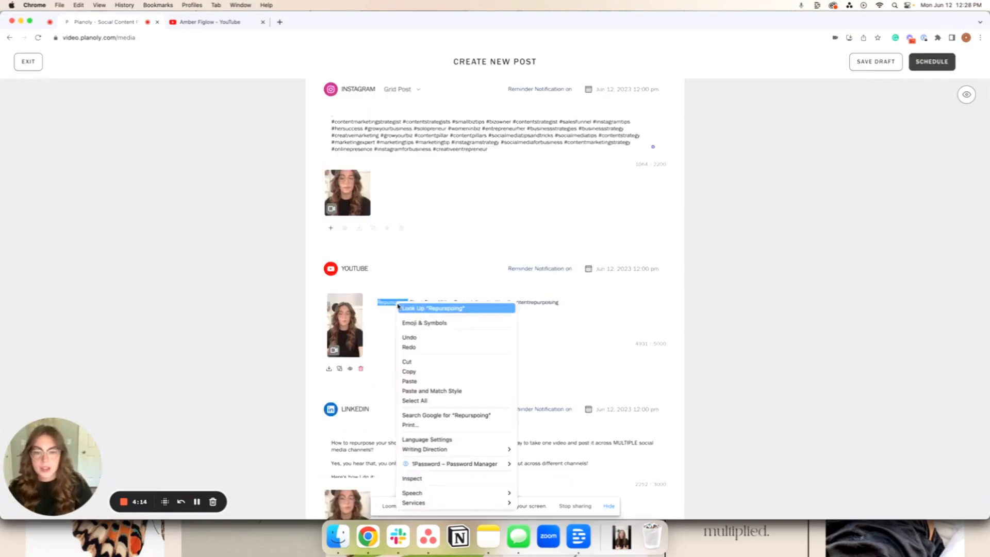
key(Escape)
text(Repurposing)
key(BackSpace)
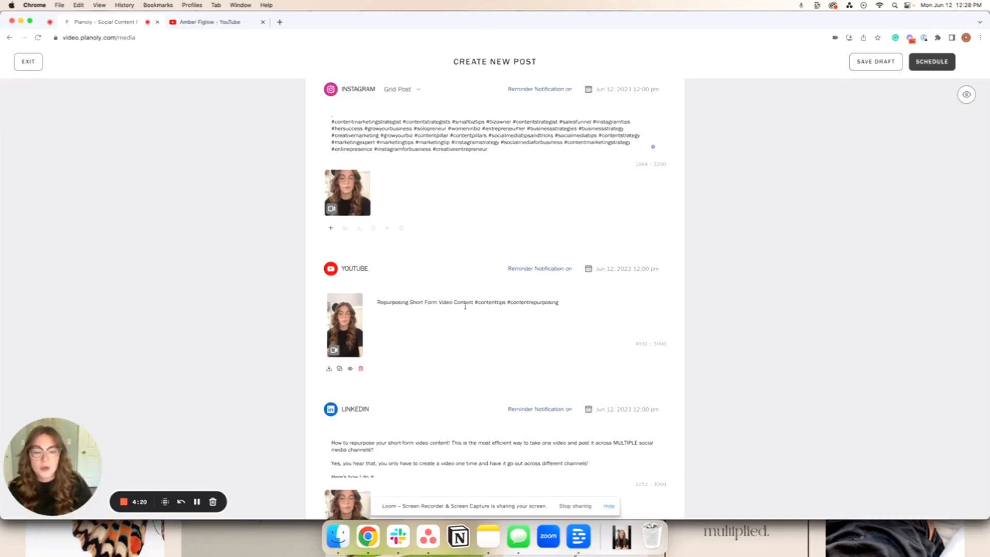
drag(668, 347, 622, 345)
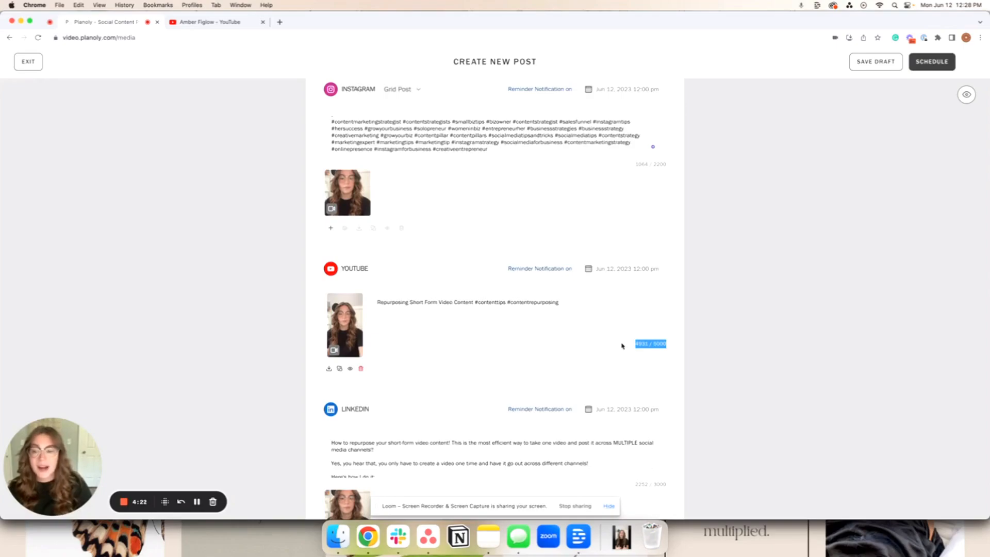
click(552, 318)
scroll(436, 316, down, 1)
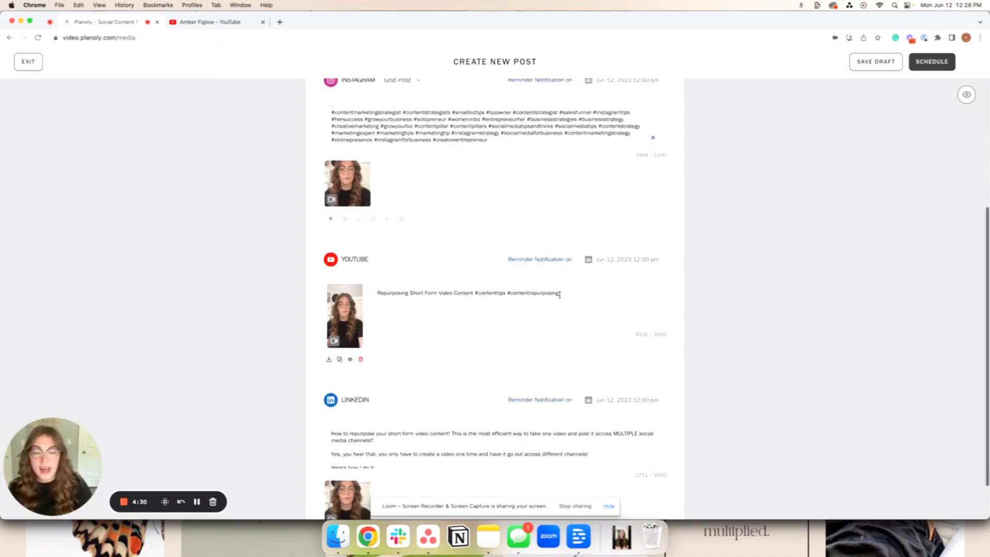
Step: Accept the suggested spelling "full-length" in the LinkedIn caption's tutorial sentence and check the paragraph with the YouTube link
scroll(424, 334, down, 2)
scroll(427, 334, down, 3)
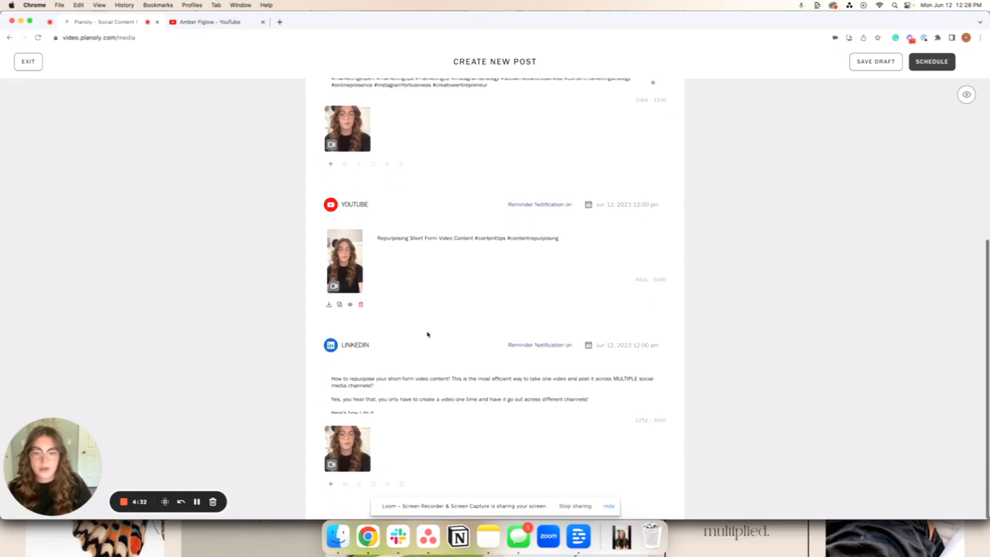
scroll(466, 397, down, 6)
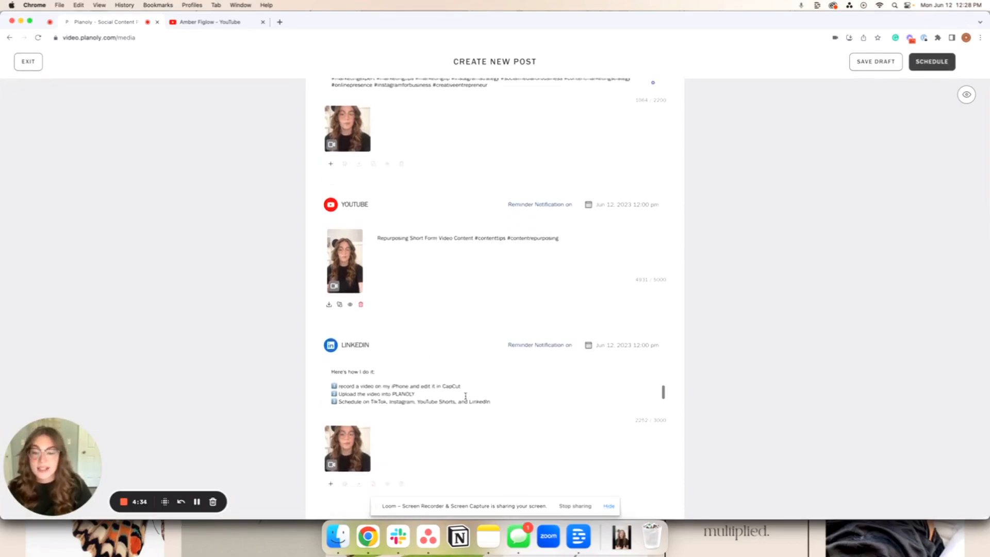
mouse_move(370, 397)
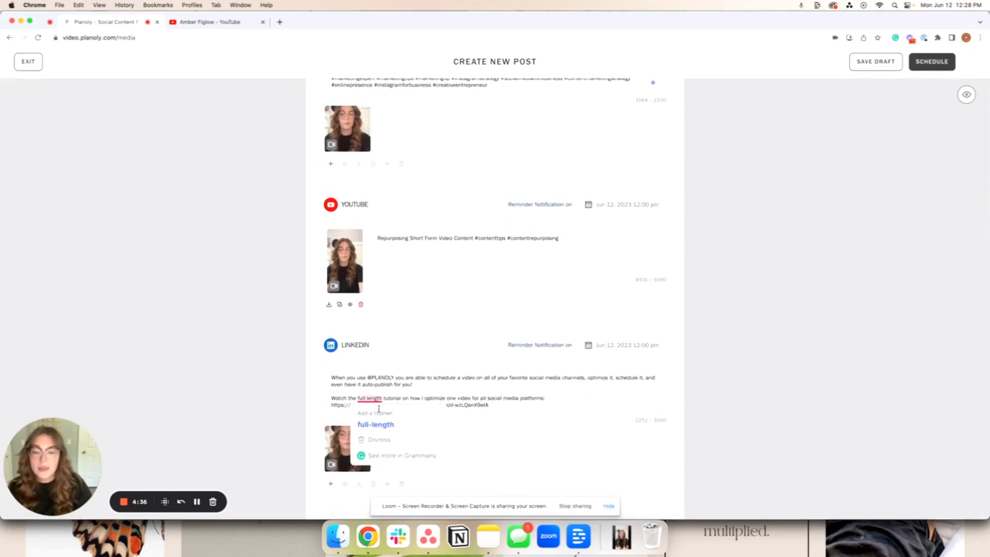
click(375, 424)
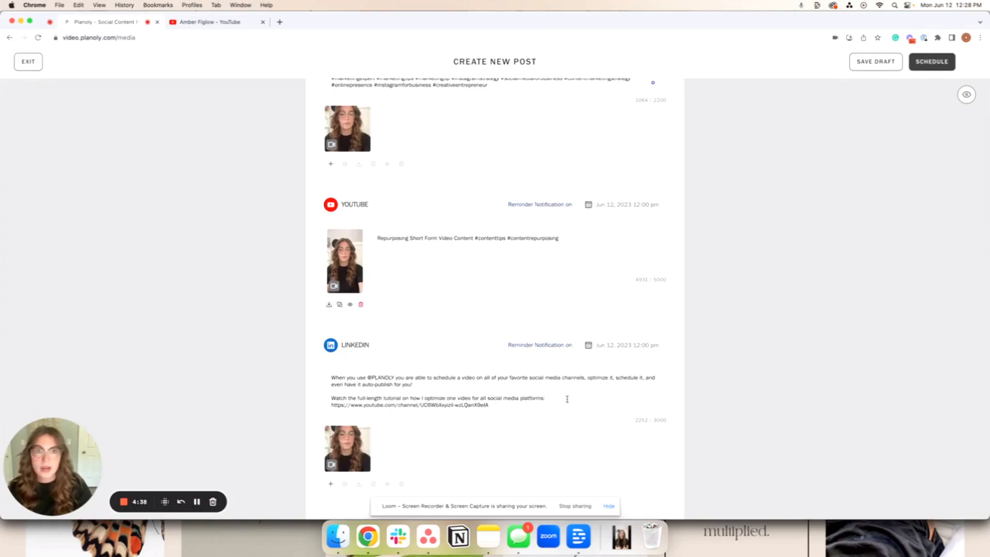
triple_click(541, 407)
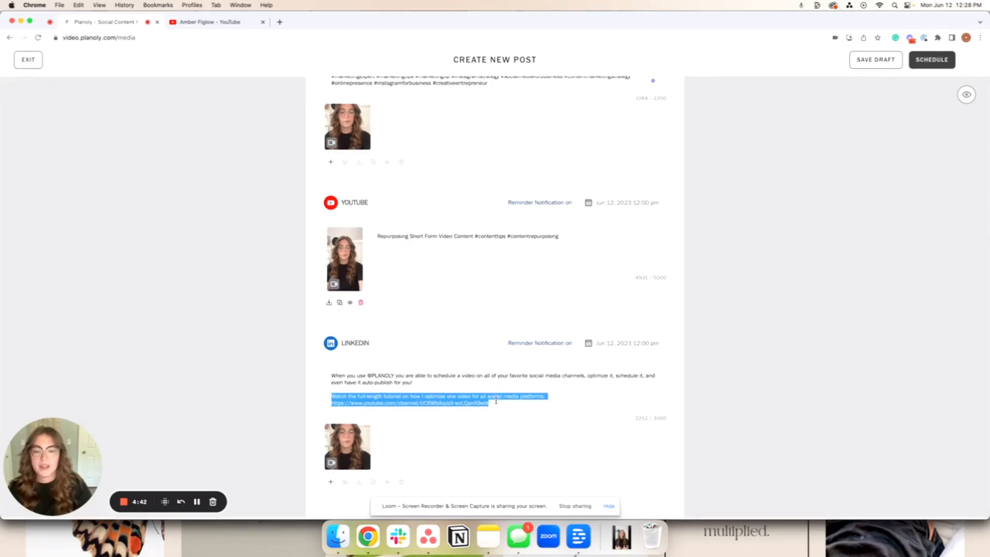
Step: Set the shared posting date for all channels to Jun 15, 2023 at 12:00 PM and schedule the post
scroll(513, 418, up, 6)
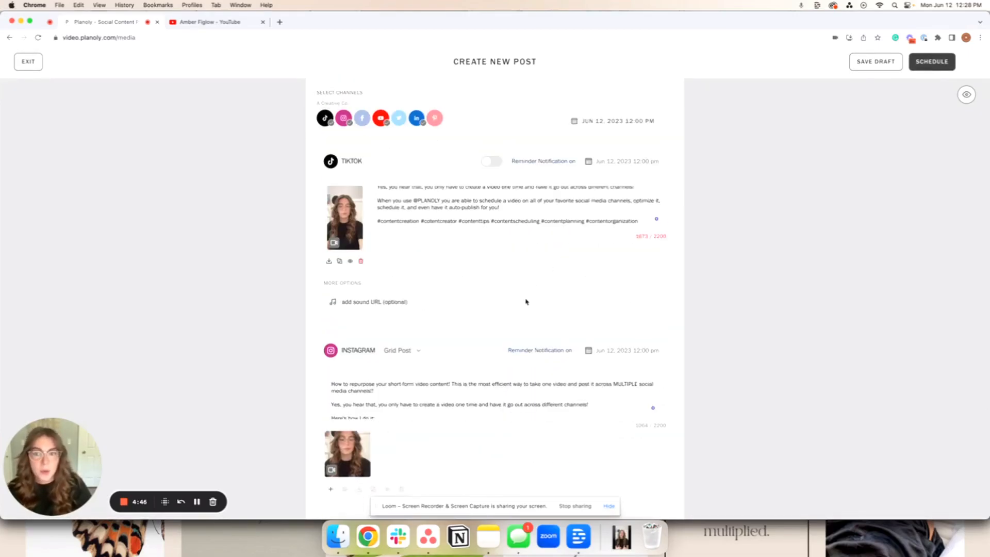
click(923, 62)
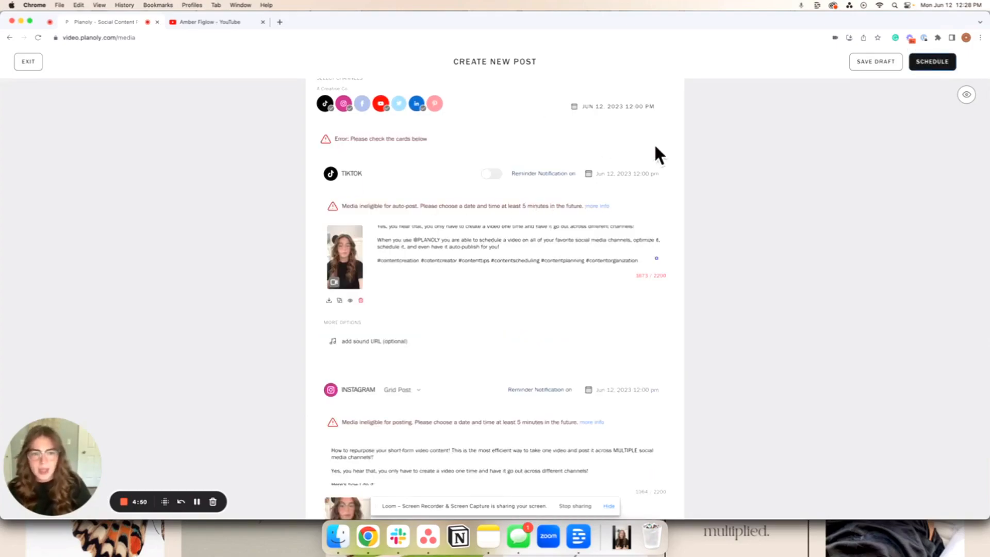
click(654, 106)
click(634, 168)
click(683, 124)
click(684, 138)
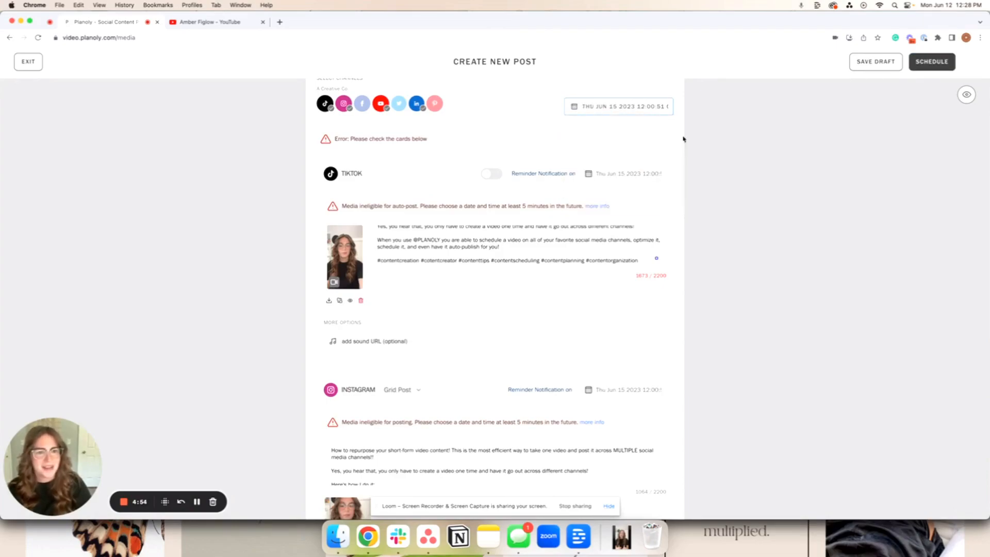
click(931, 62)
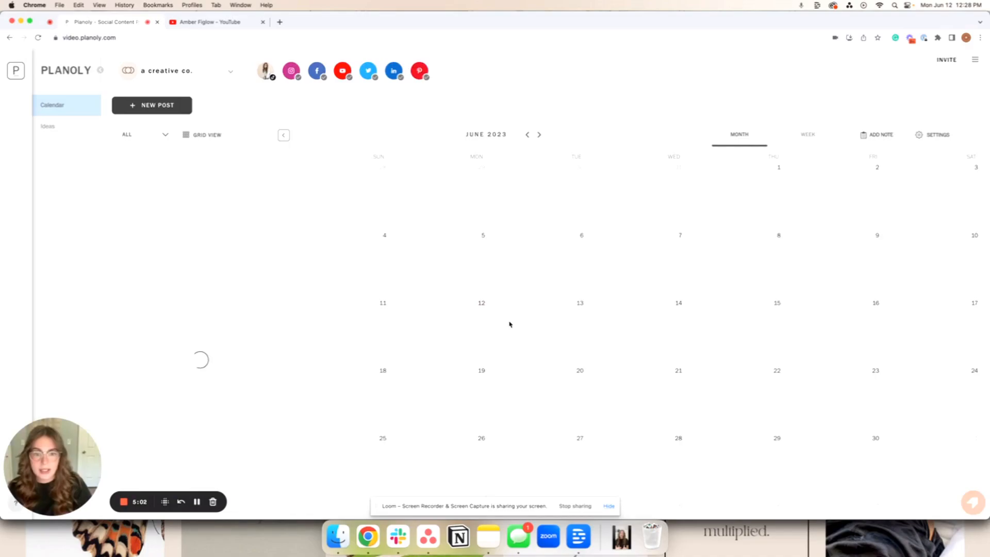
Step: Reopen the scheduled post from June 15 in the calendar and set its Instagram posting time to 10:15 am
mouse_move(720, 318)
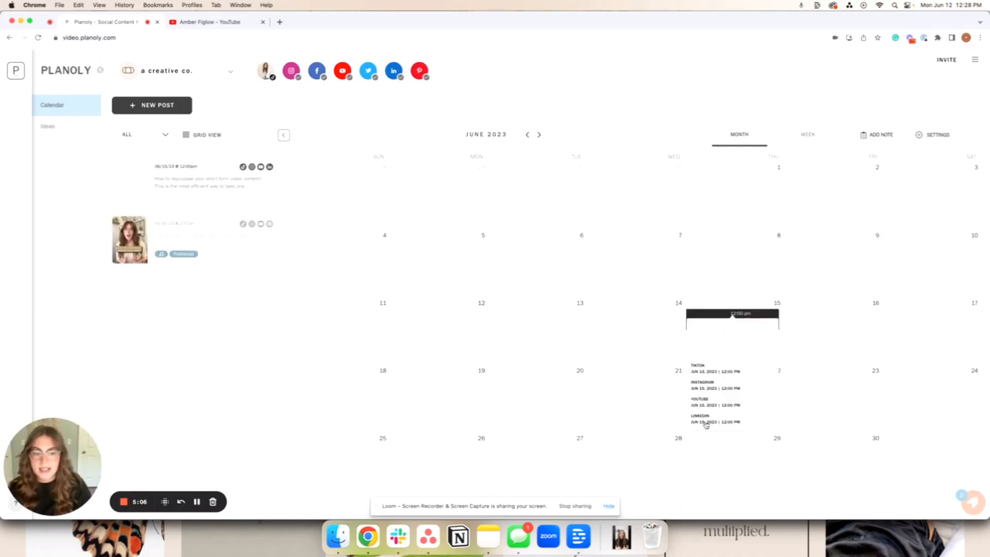
click(730, 315)
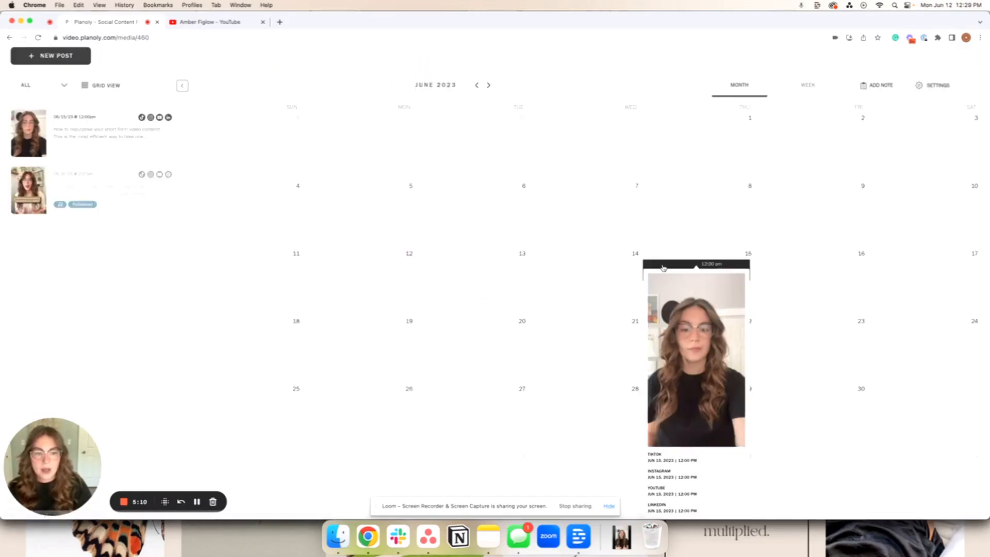
scroll(640, 326, down, 2)
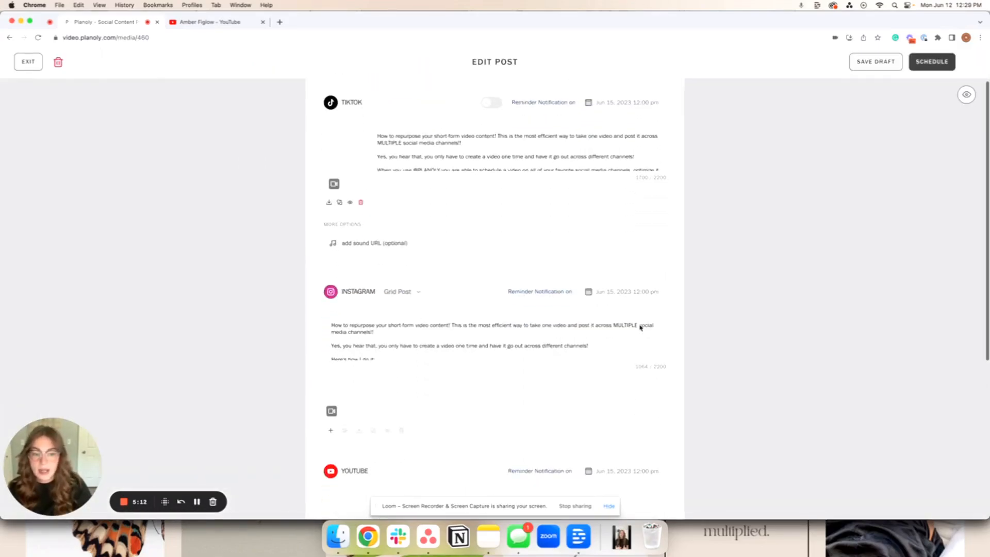
click(651, 301)
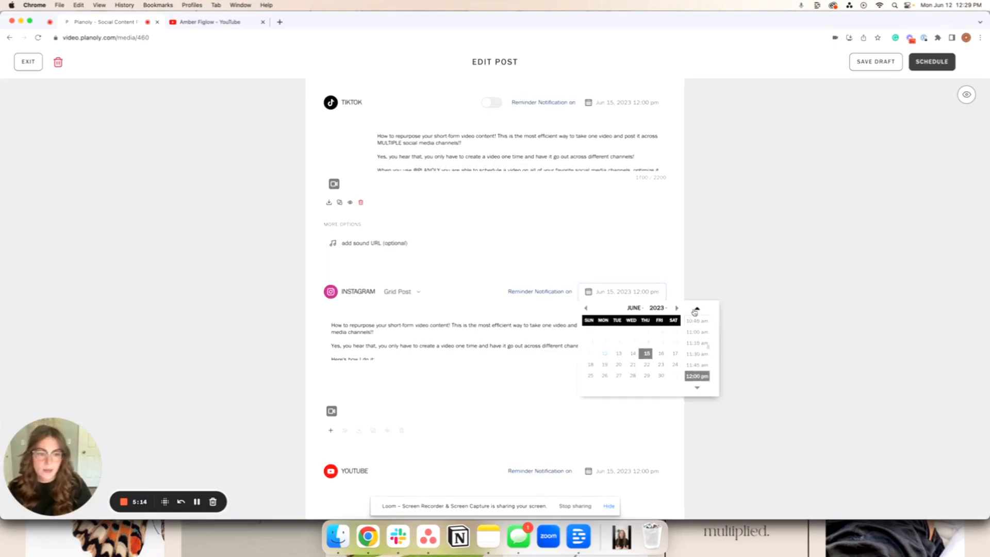
click(697, 310)
click(697, 321)
Step: Set the YouTube post's own posting time to 9:15 am on Jun 15, 2023
scroll(557, 435, down, 2)
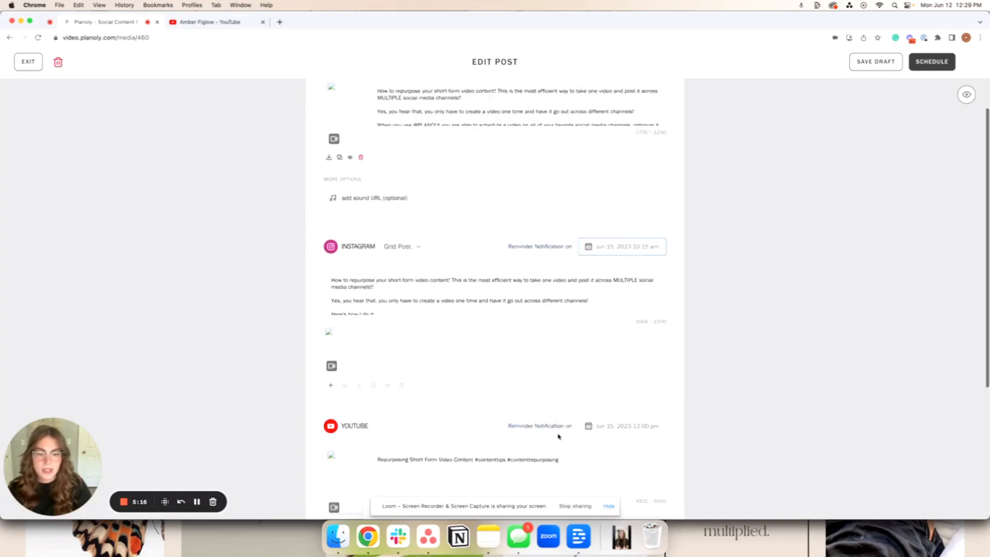
click(652, 412)
click(698, 430)
click(699, 431)
click(699, 431)
click(697, 441)
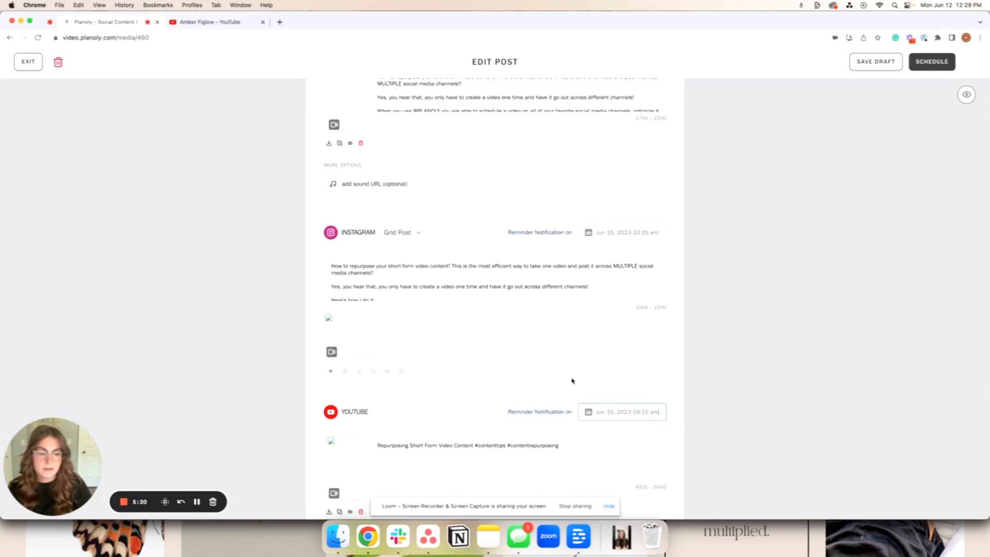
Step: Show the post preview and schedule the edited post with its custom channel times
scroll(570, 380, down, 5)
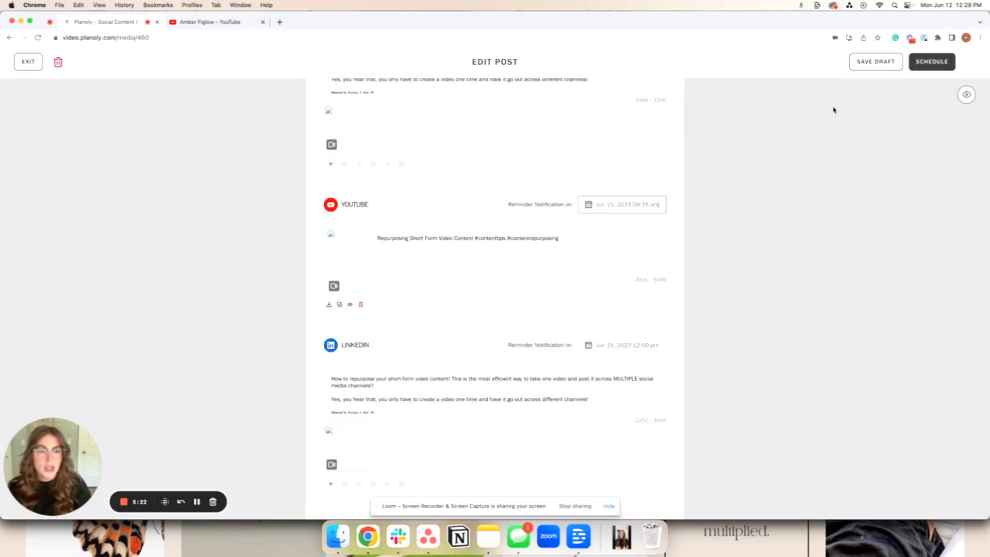
scroll(598, 227, up, 5)
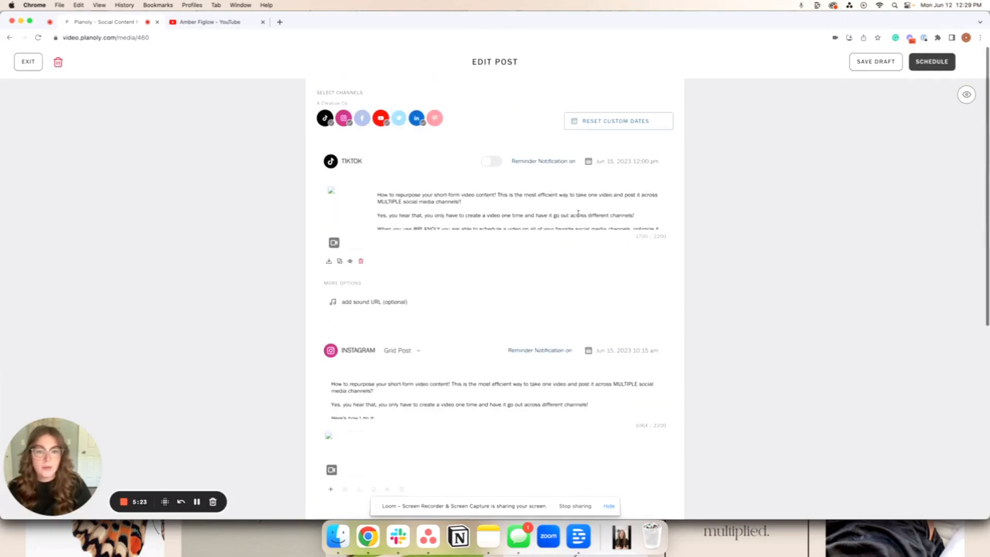
click(966, 96)
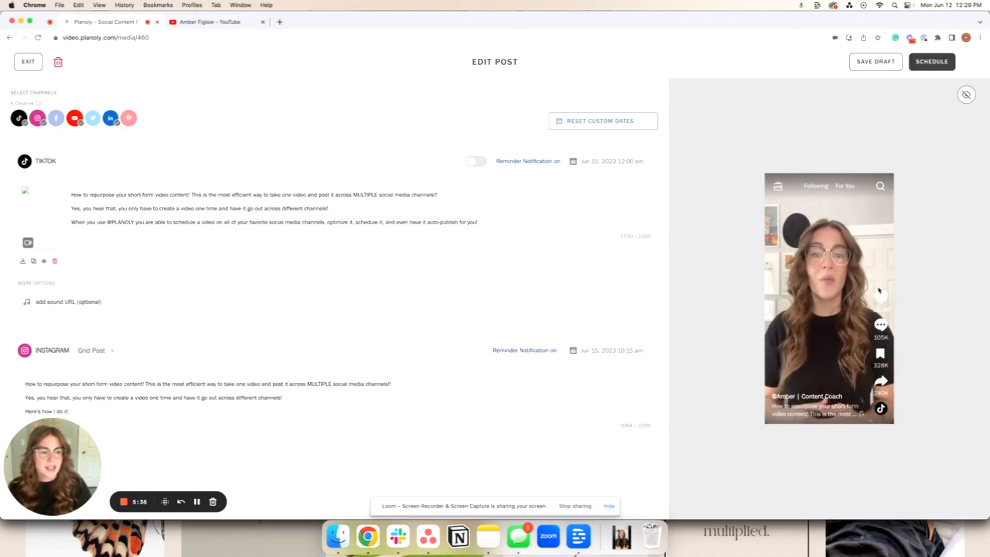
click(932, 62)
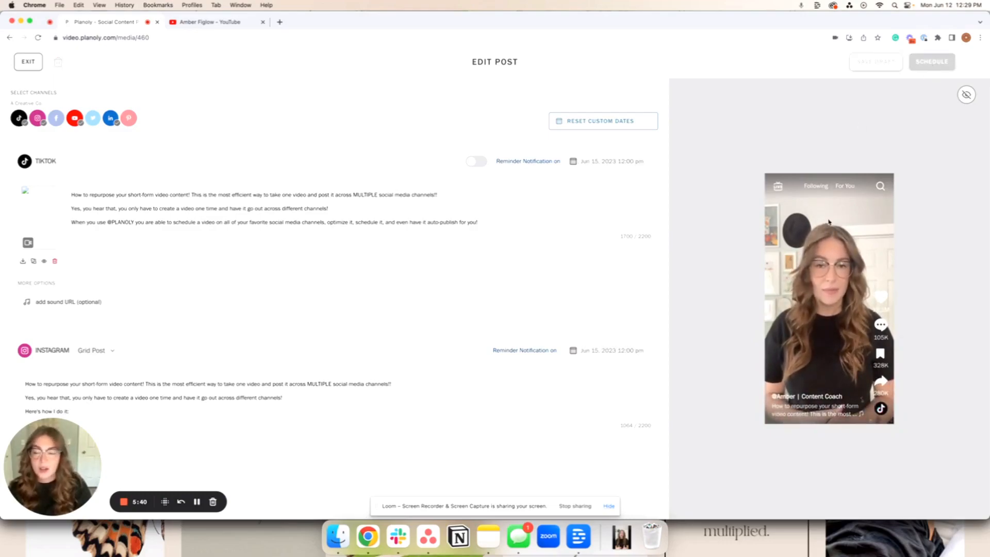